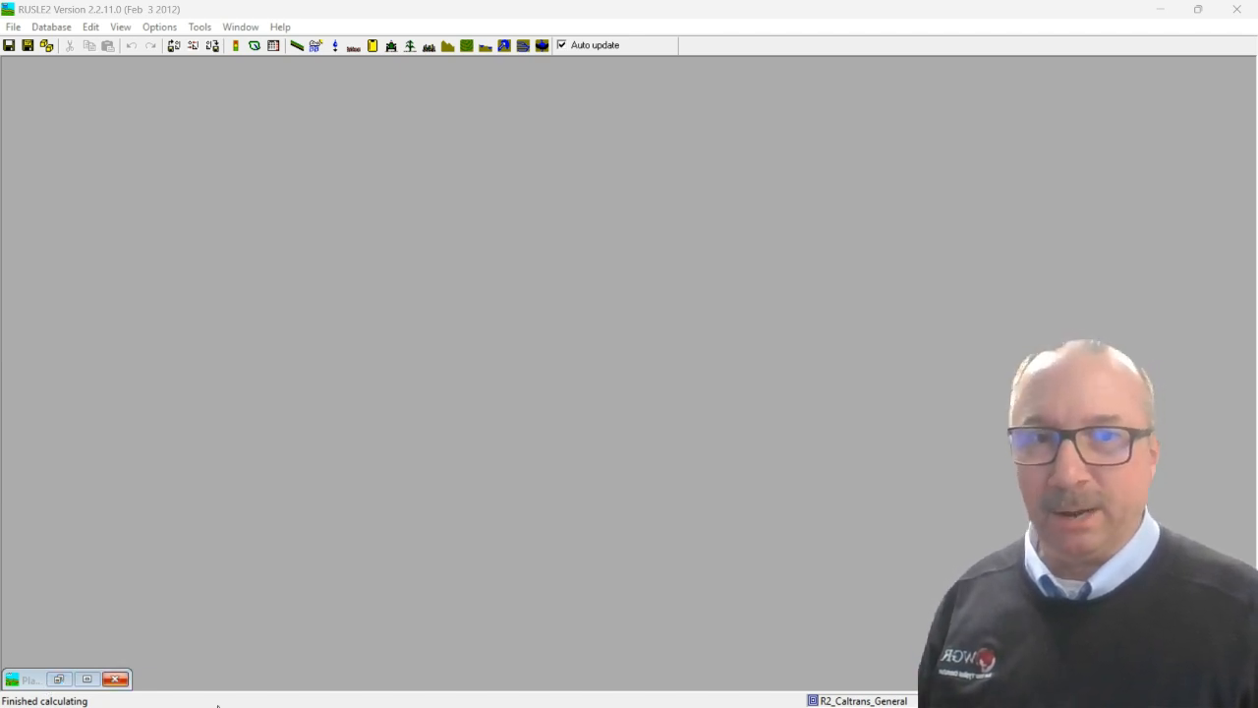
- Open the saved profile named default from the profiles folder
{"action": "mouse_move", "coordinate": [898, 680]}
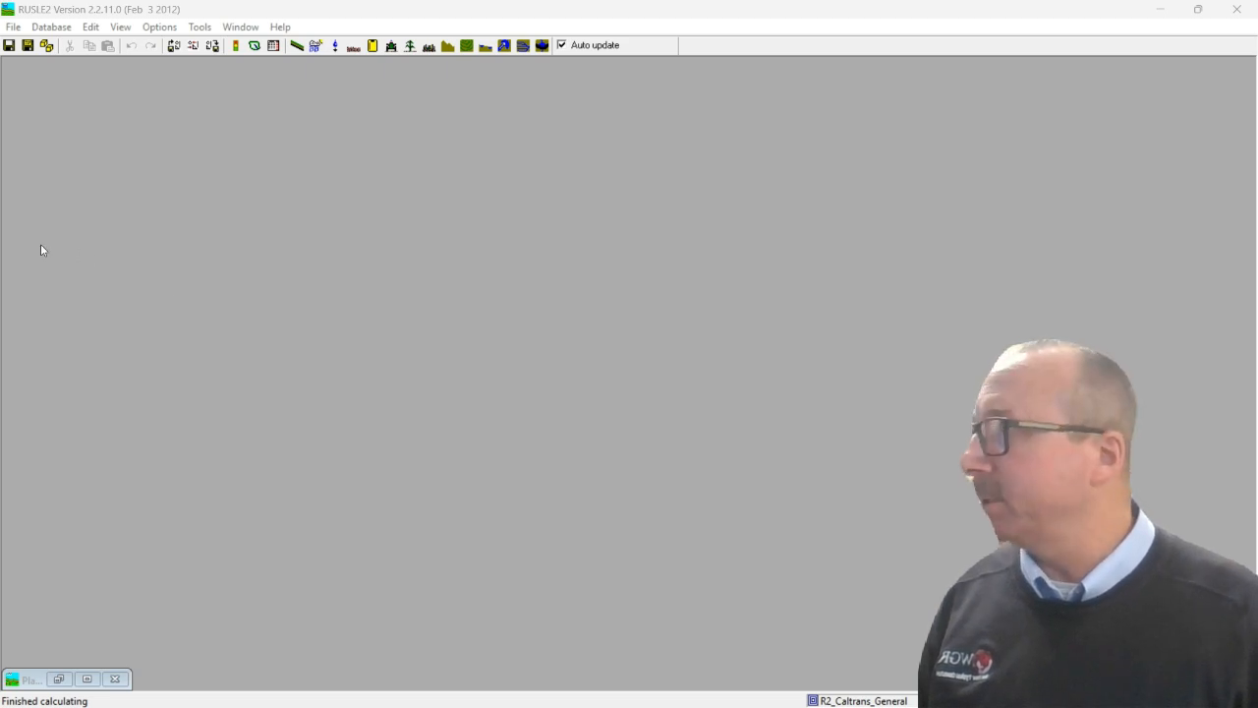
{"action": "left_click", "coordinate": [13, 29]}
{"action": "mouse_move", "coordinate": [18, 48]}
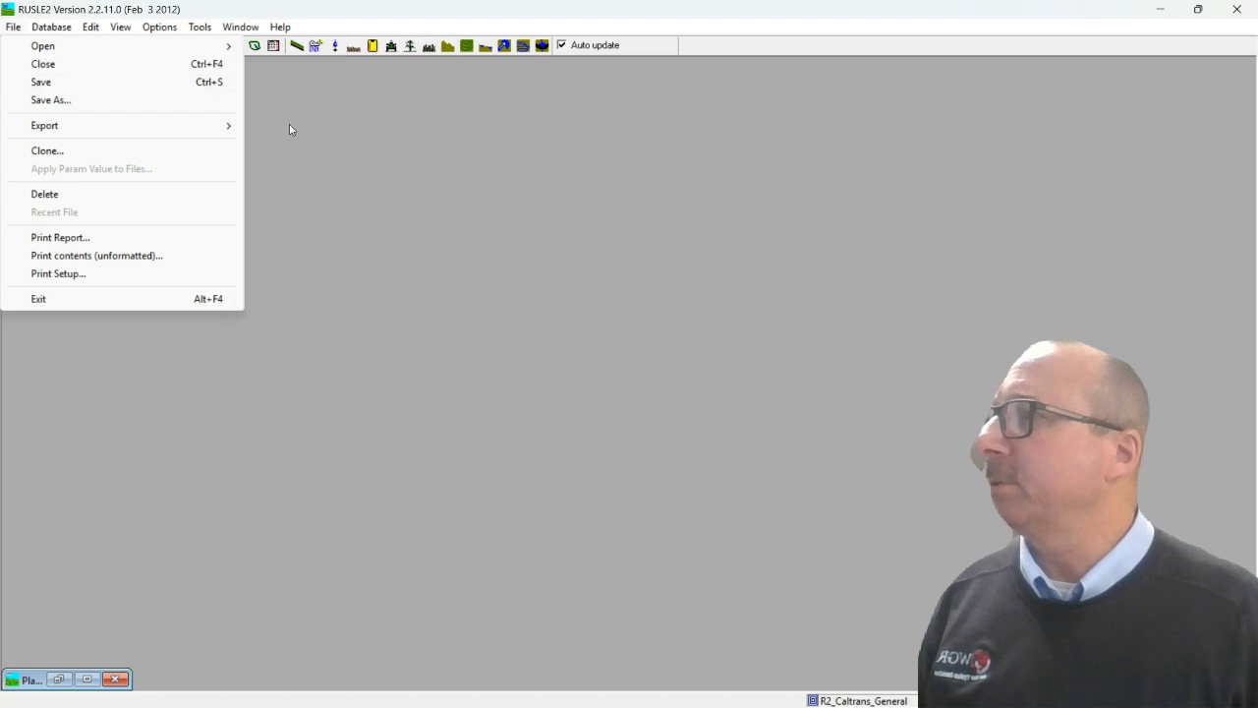
{"action": "mouse_move", "coordinate": [213, 45]}
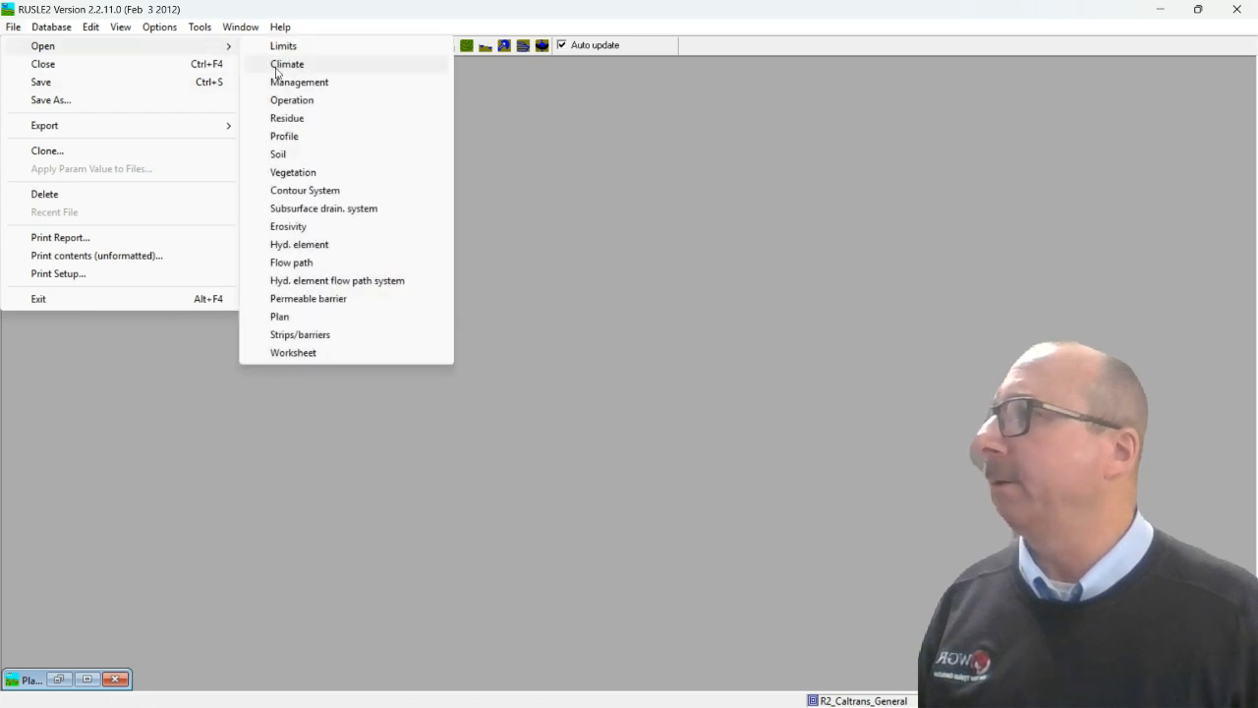
{"action": "left_click", "coordinate": [290, 138]}
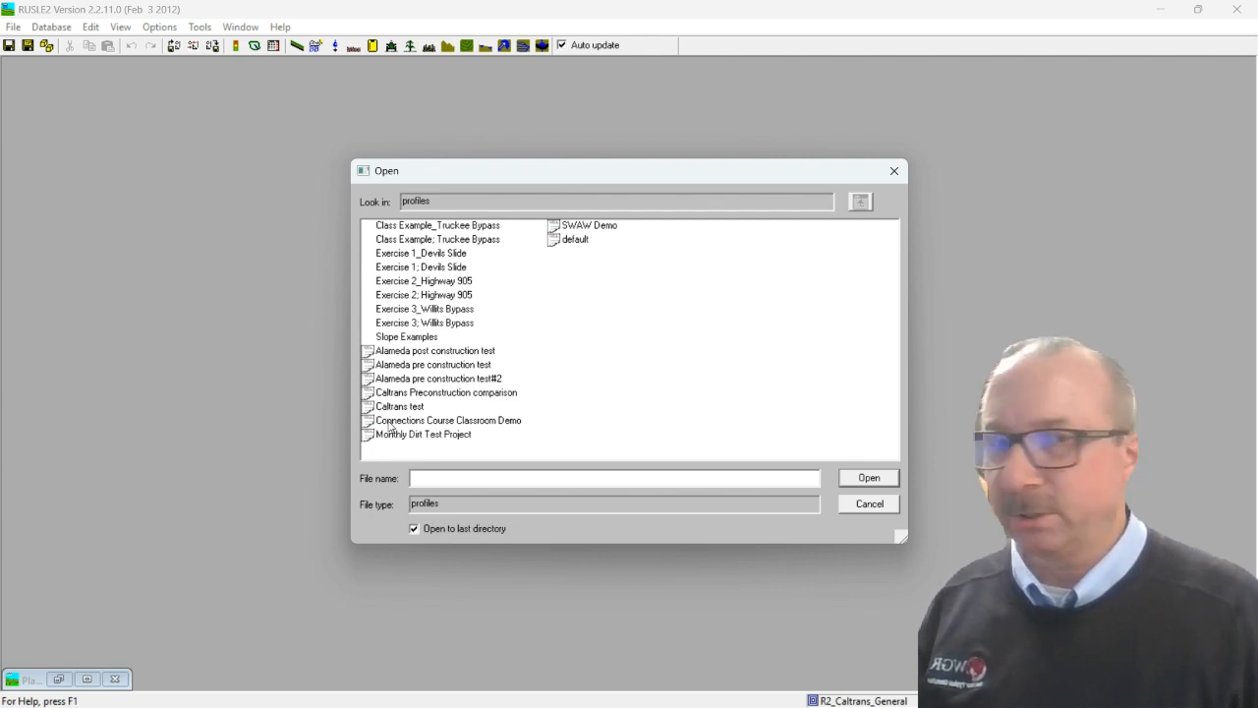
{"action": "left_click", "coordinate": [576, 243]}
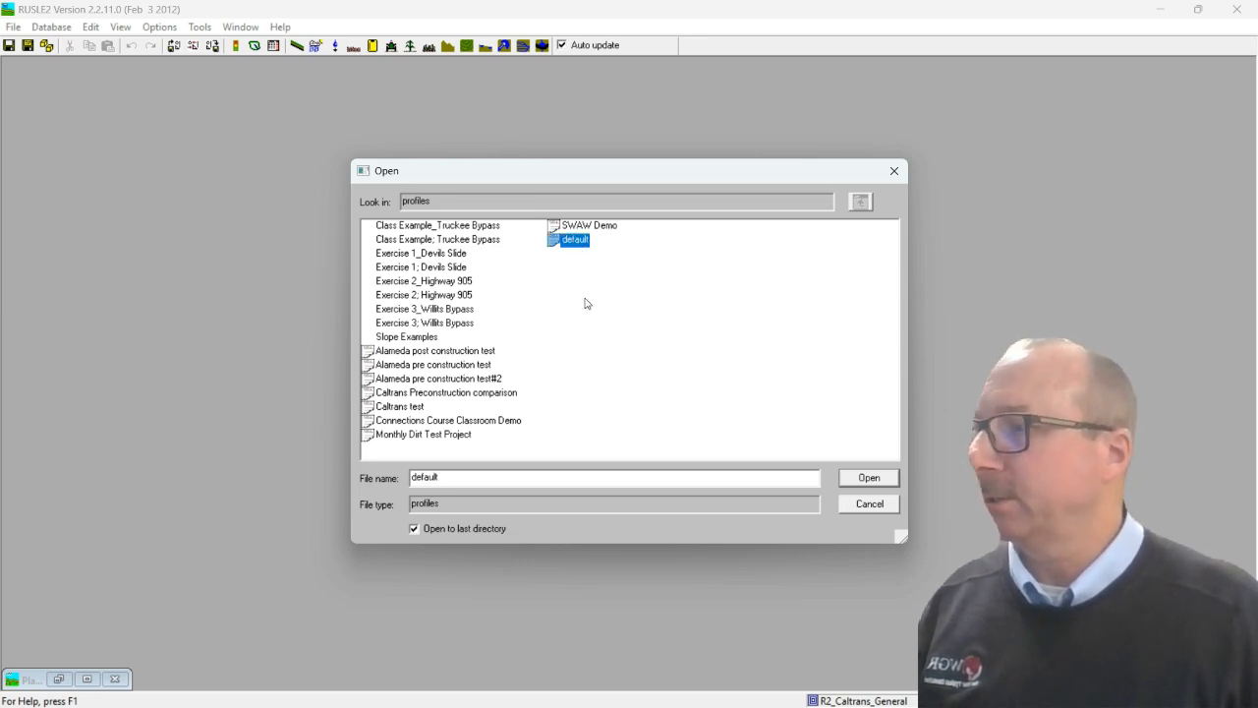
{"action": "left_click", "coordinate": [869, 479]}
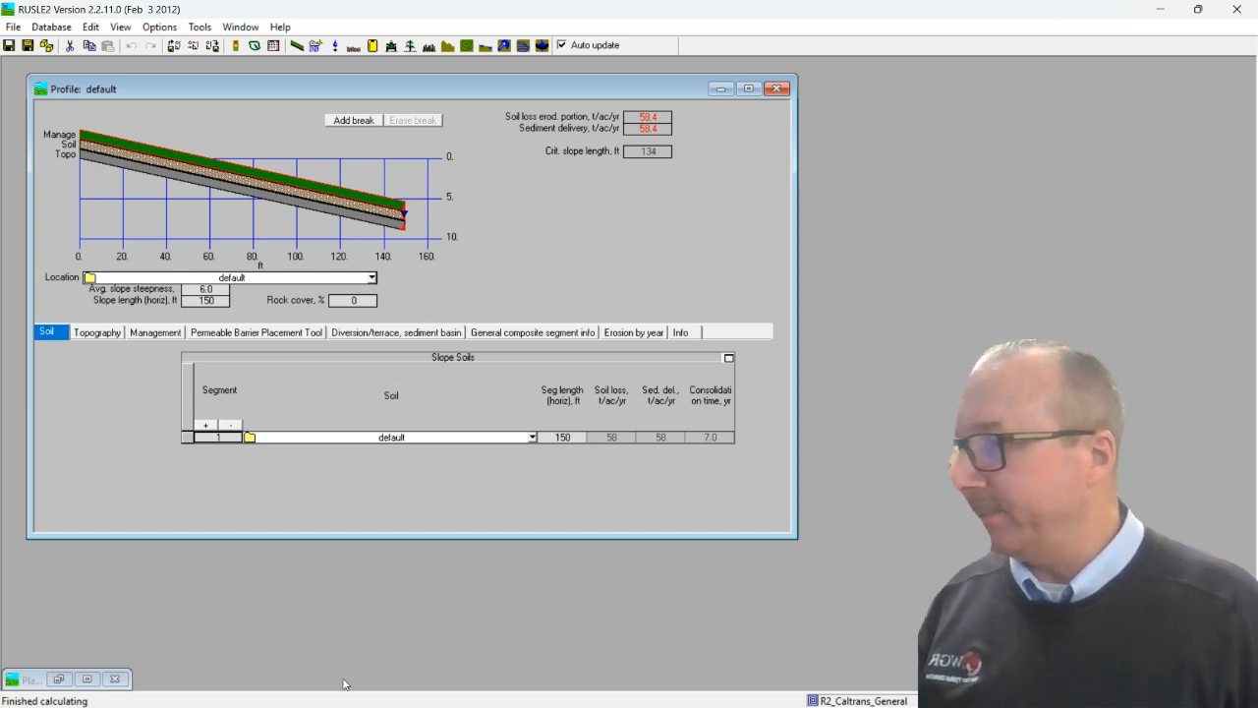
- Switch to the RUSLE2 Classroom Exercise document in Word, examine the weather data and cross-sectional profile requirements, and return to RUSLE2
{"action": "mouse_move", "coordinate": [354, 699]}
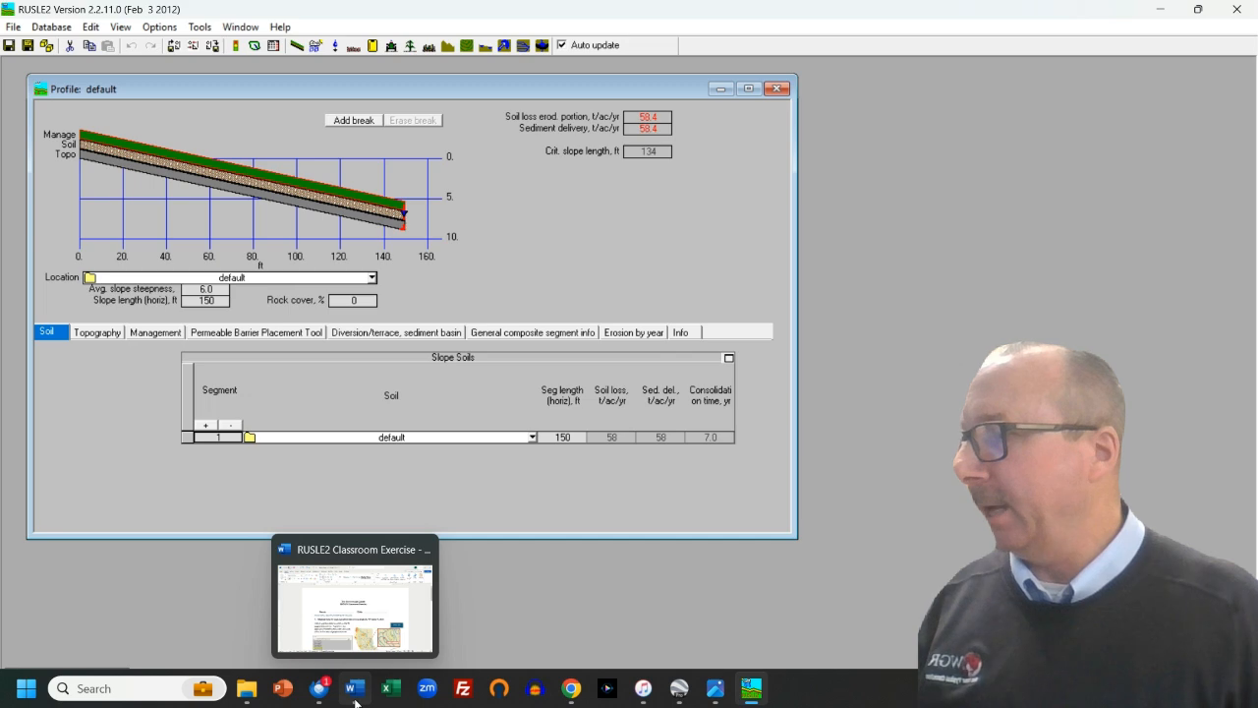
{"action": "left_click", "coordinate": [369, 586]}
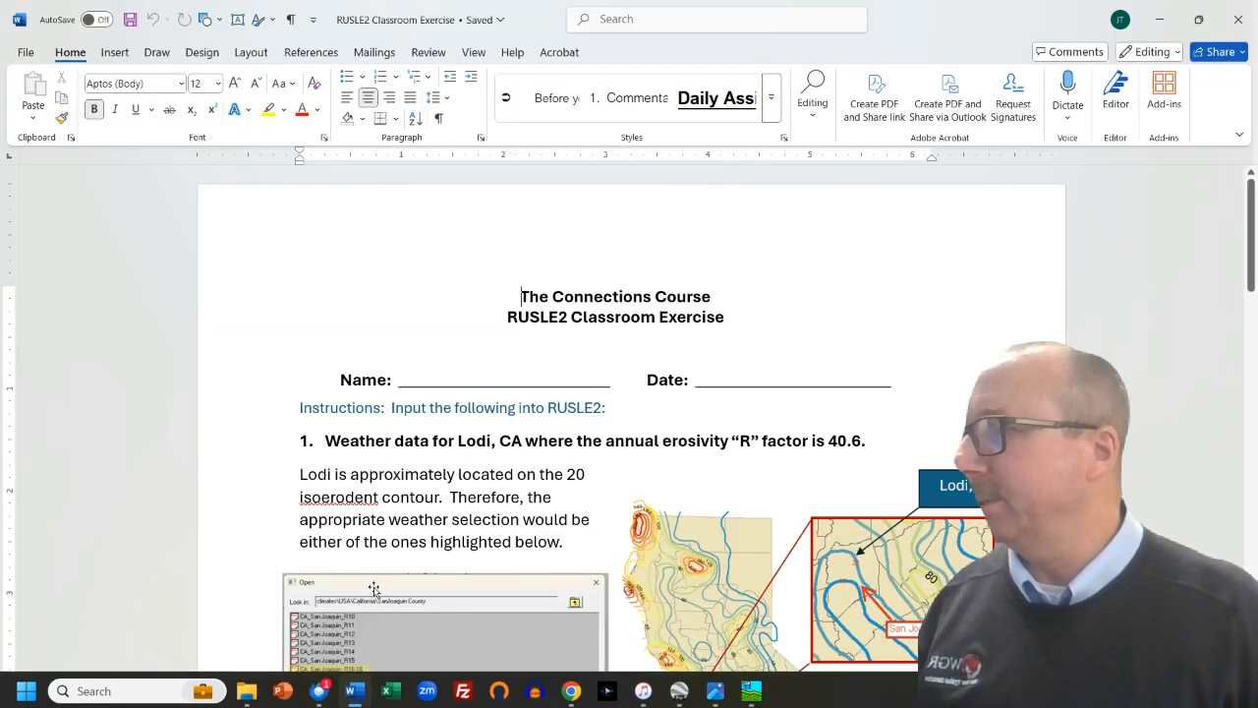
{"action": "left_click", "coordinate": [369, 587]}
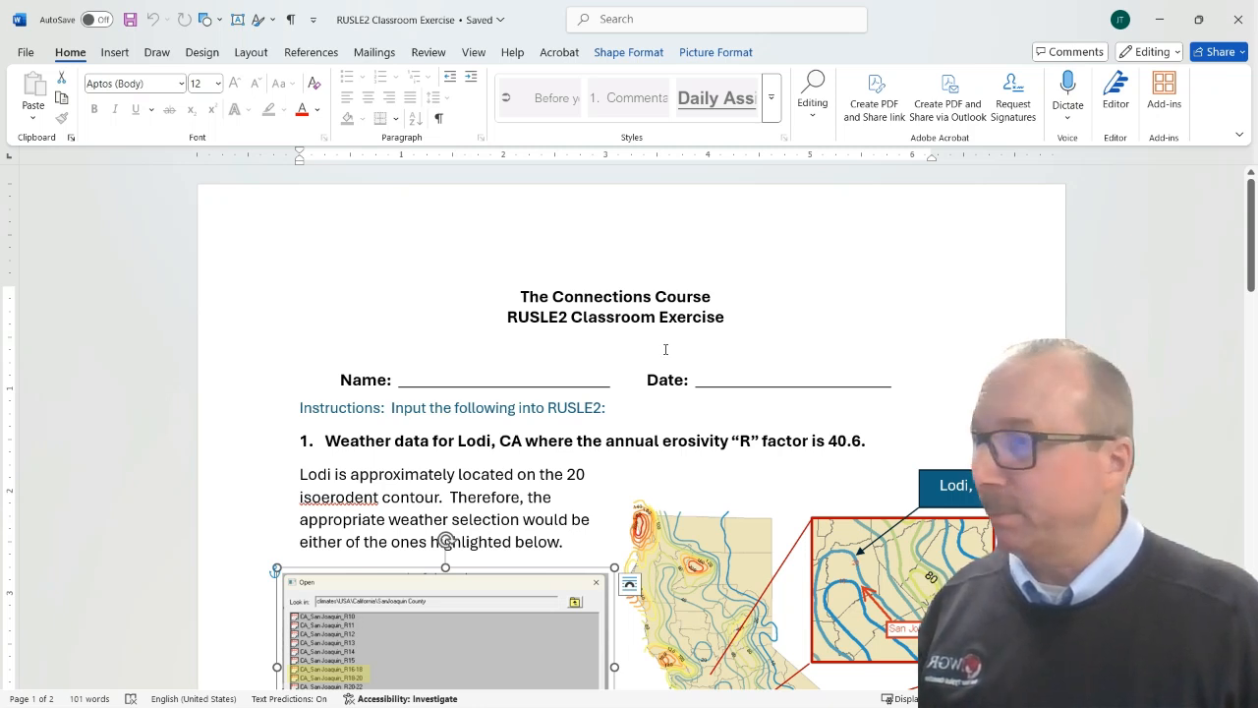
{"action": "scroll", "coordinate": [666, 349], "scroll_direction": "down", "scroll_amount": 2}
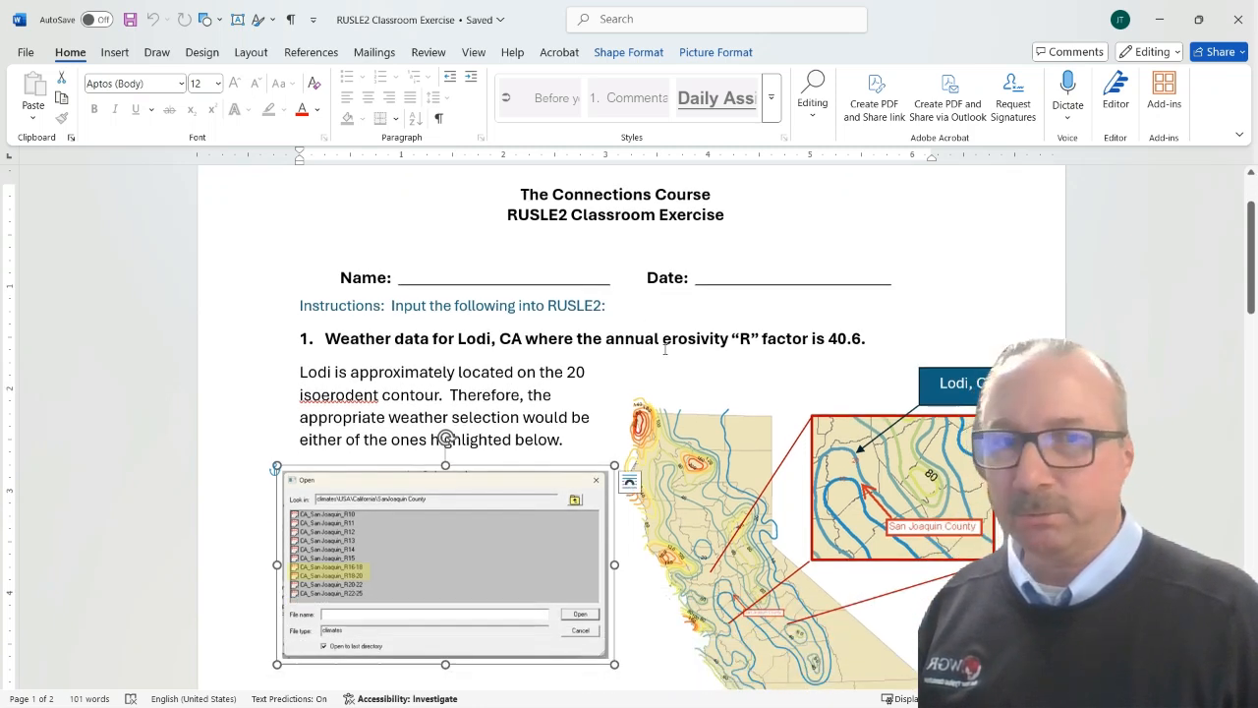
{"action": "scroll", "coordinate": [665, 349], "scroll_direction": "down", "scroll_amount": 1}
{"action": "scroll", "coordinate": [664, 351], "scroll_direction": "down", "scroll_amount": 10}
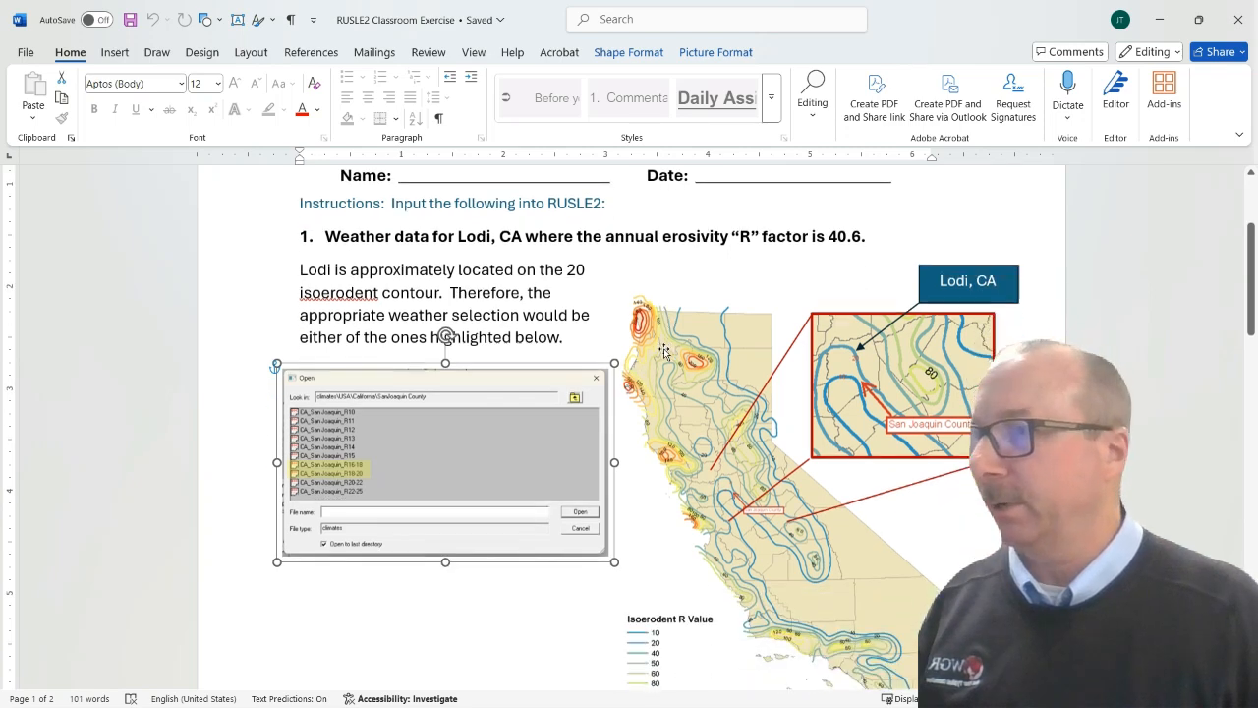
{"action": "scroll", "coordinate": [660, 350], "scroll_direction": "down", "scroll_amount": 7}
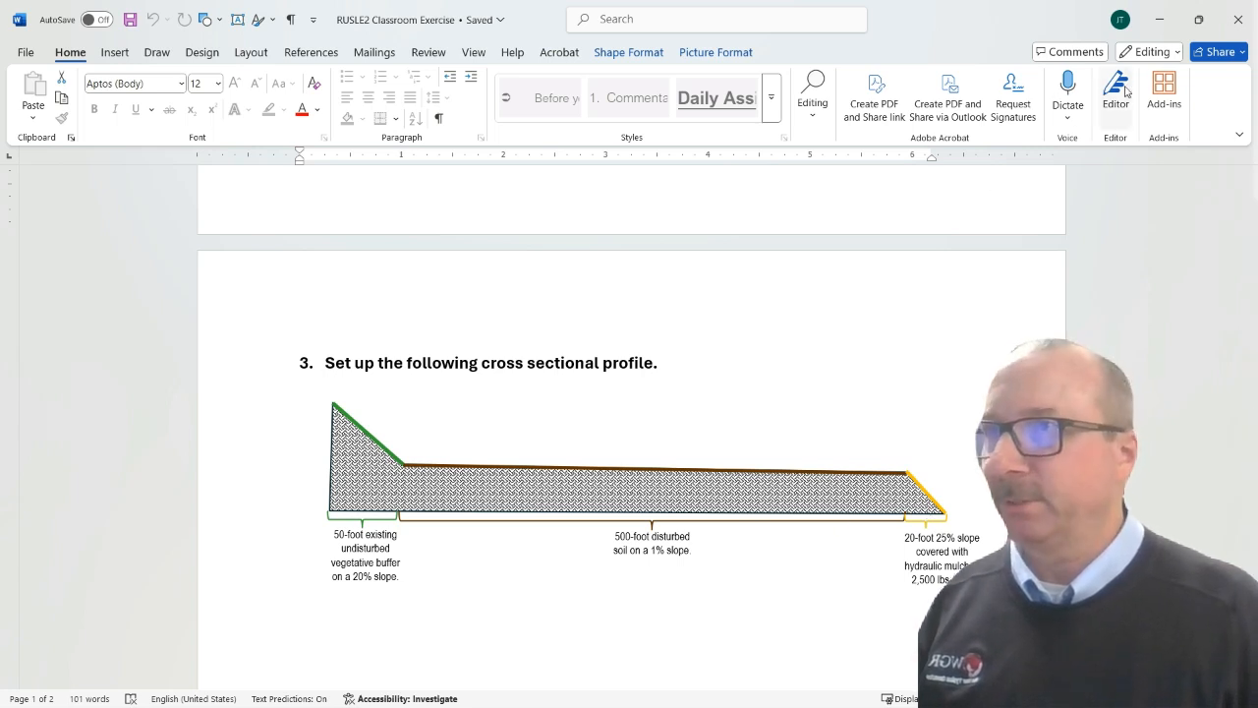
{"action": "left_click", "coordinate": [1157, 24]}
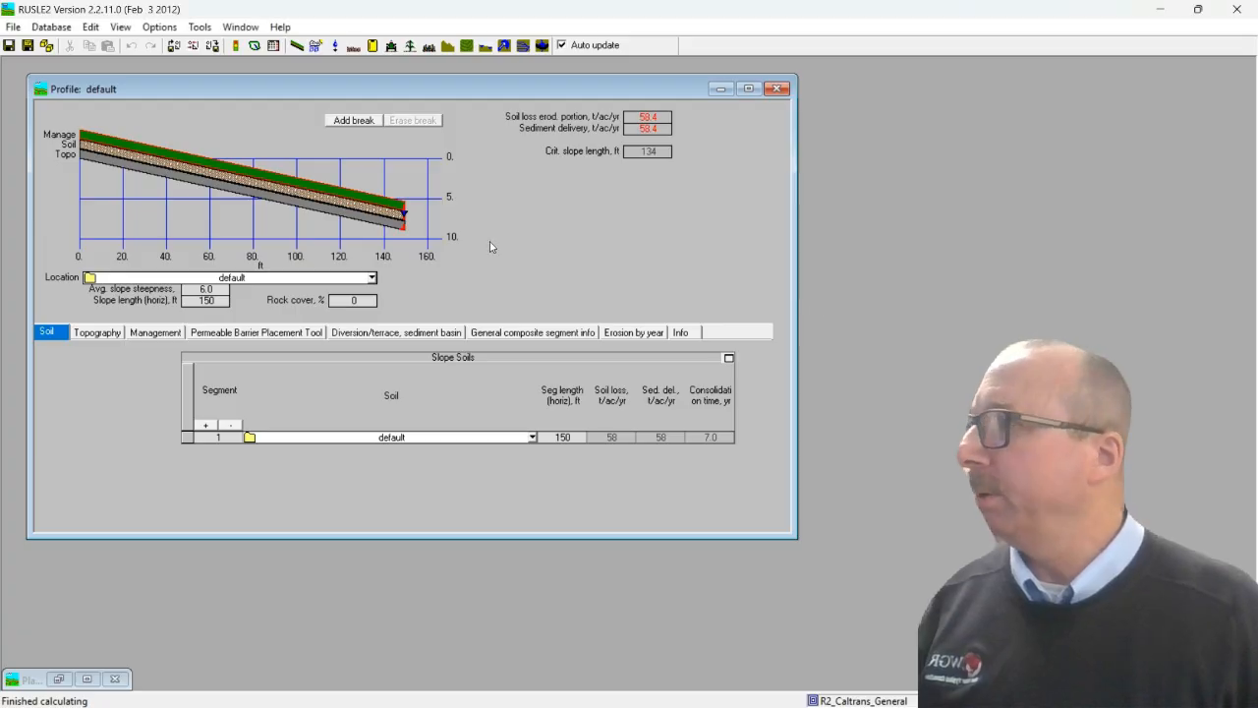
- Set the horizontal slope length of the default profile to 570 ft
{"action": "left_click", "coordinate": [212, 302]}
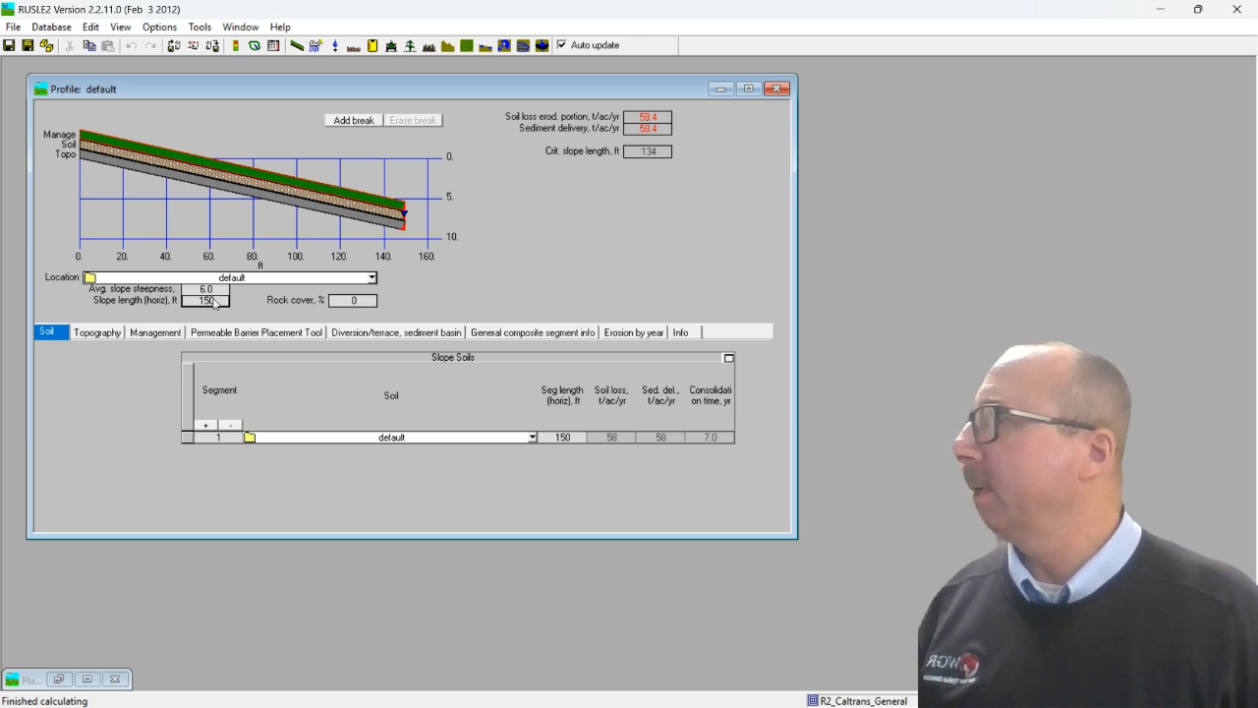
{"action": "left_click", "coordinate": [212, 301]}
{"action": "left_click_drag", "start_coordinate": [219, 301], "coordinate": [183, 302]}
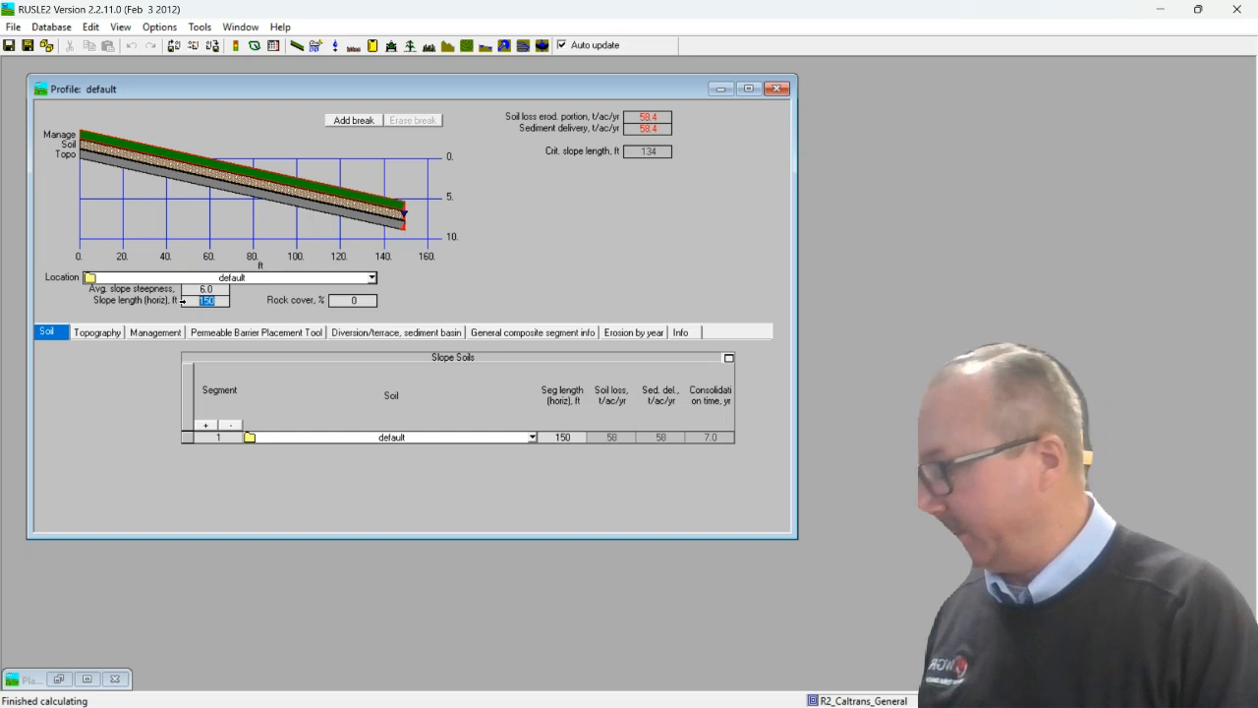
{"action": "type", "text": "57"}
{"action": "type", "text": "0"}
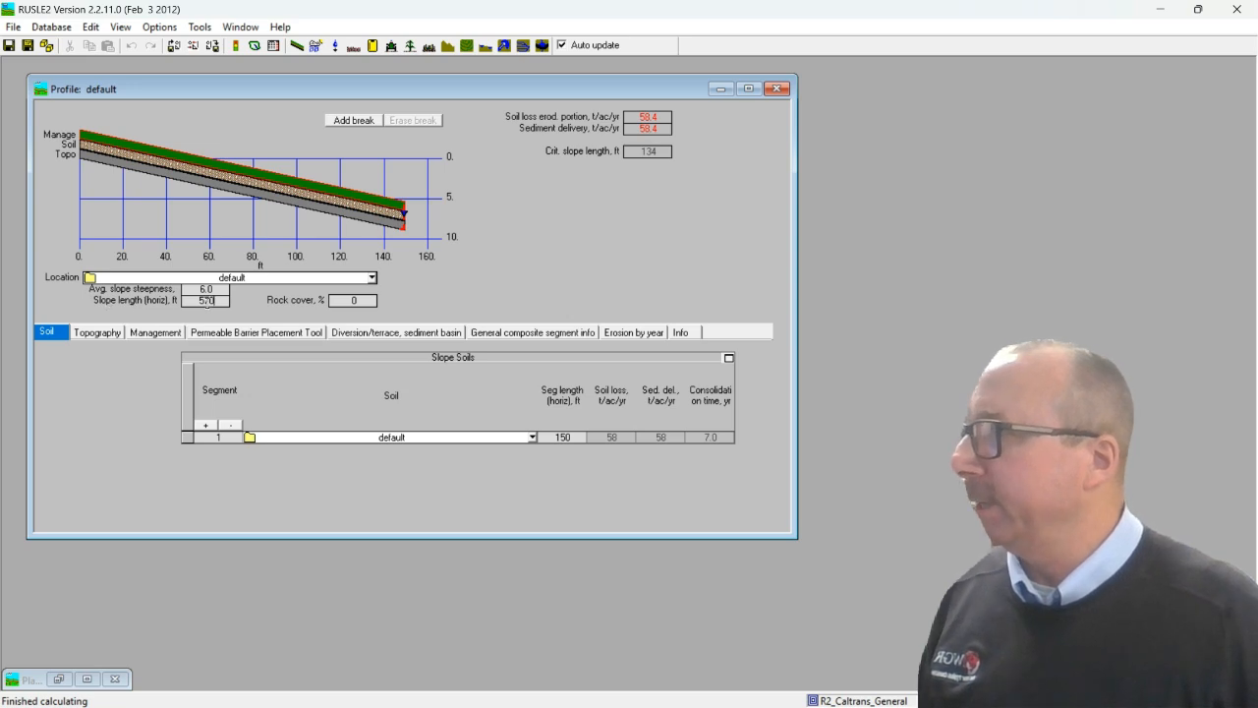
{"action": "left_click", "coordinate": [475, 283]}
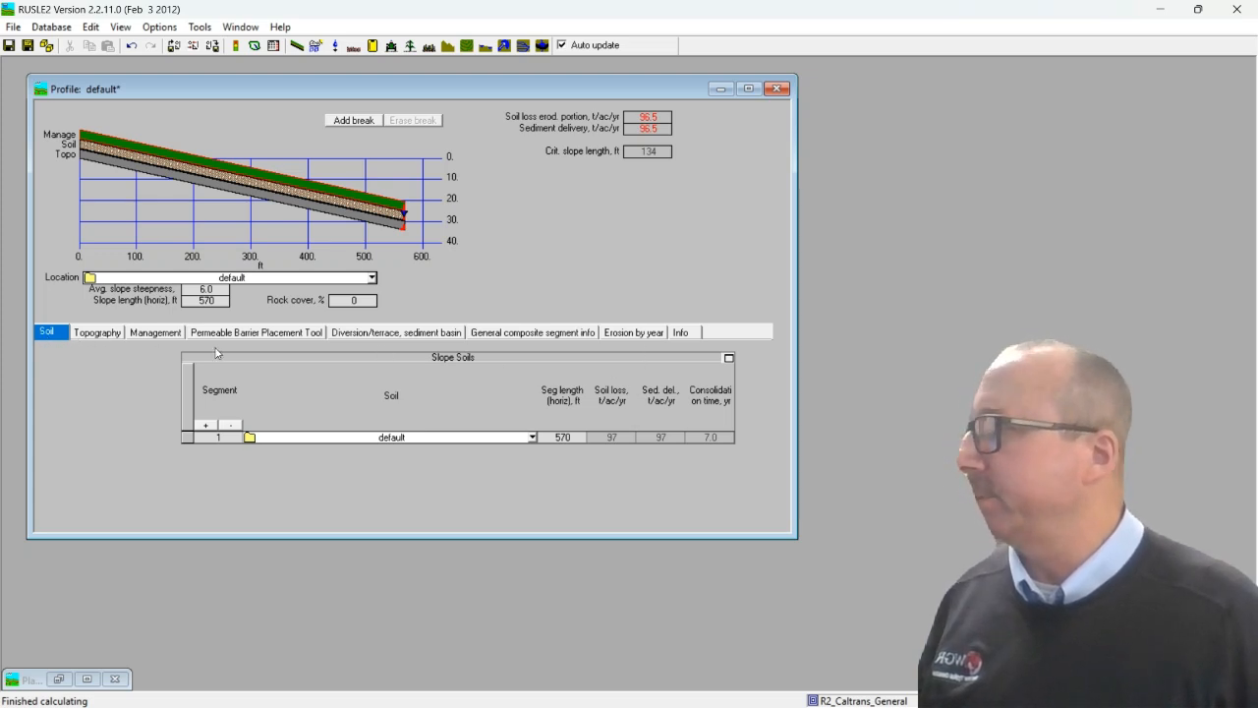
- Divide the profile's topography into three segments, keeping the overall slope length the same
{"action": "left_click", "coordinate": [90, 334]}
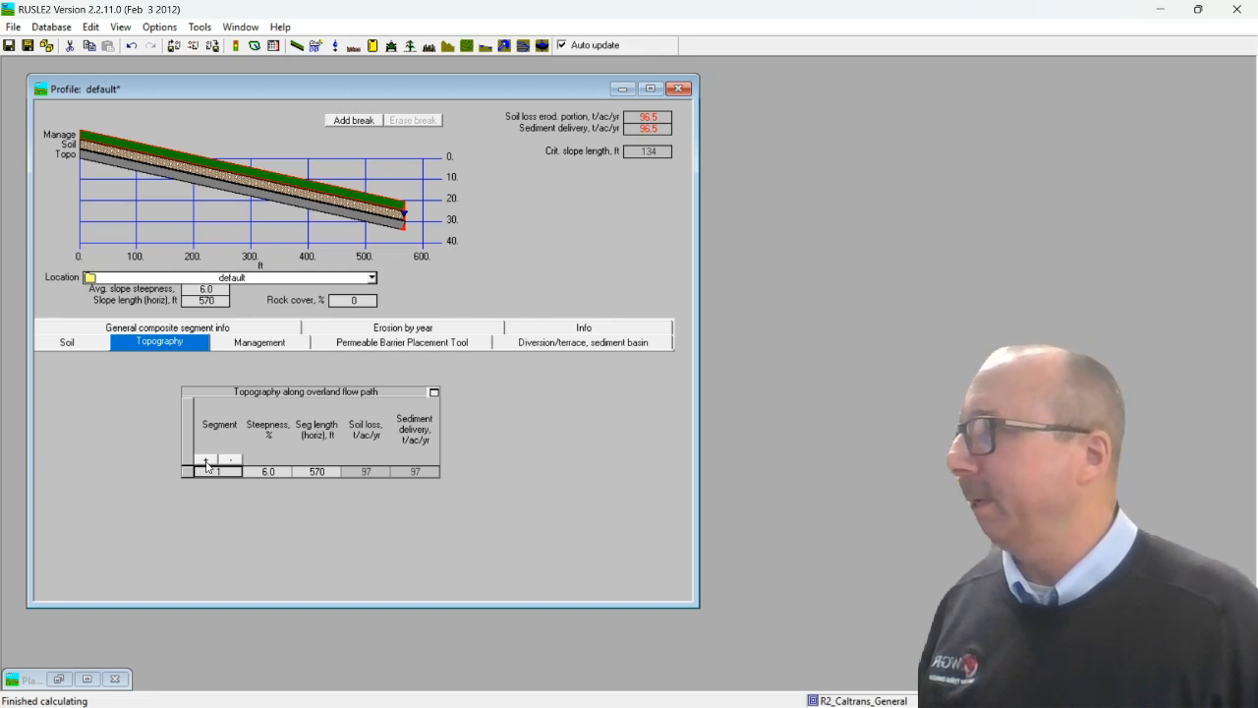
{"action": "left_click", "coordinate": [206, 462]}
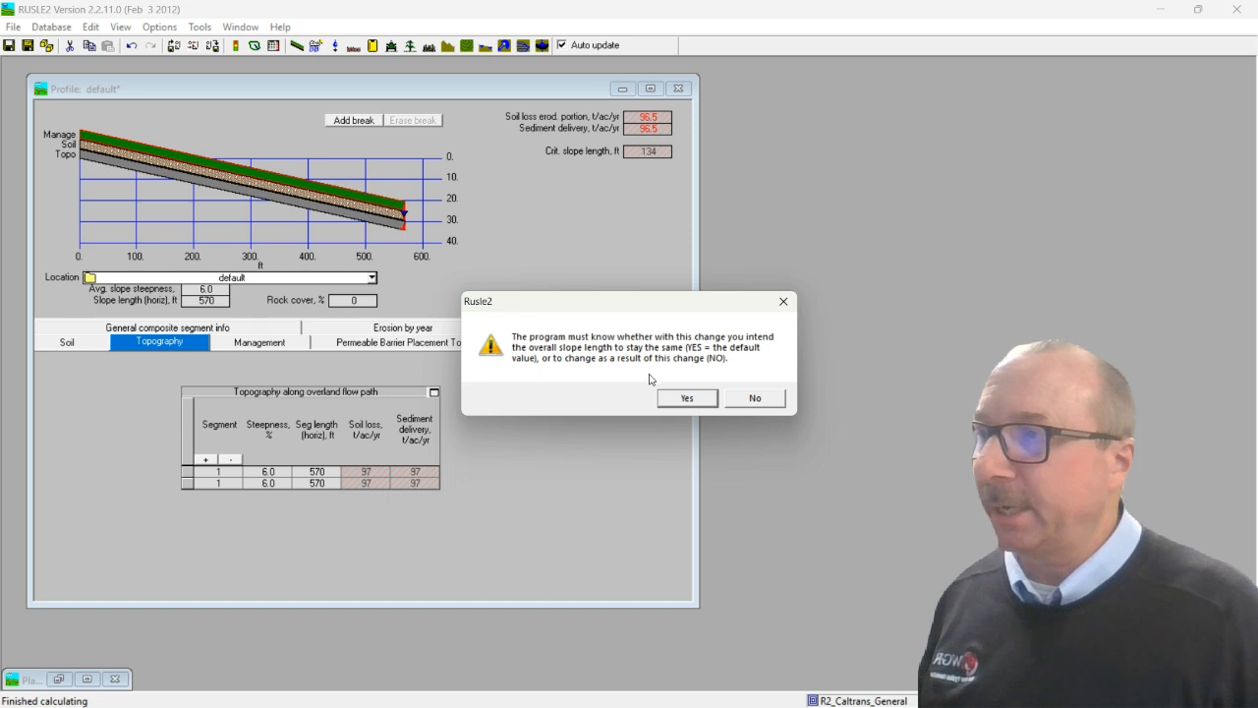
{"action": "left_click", "coordinate": [687, 399]}
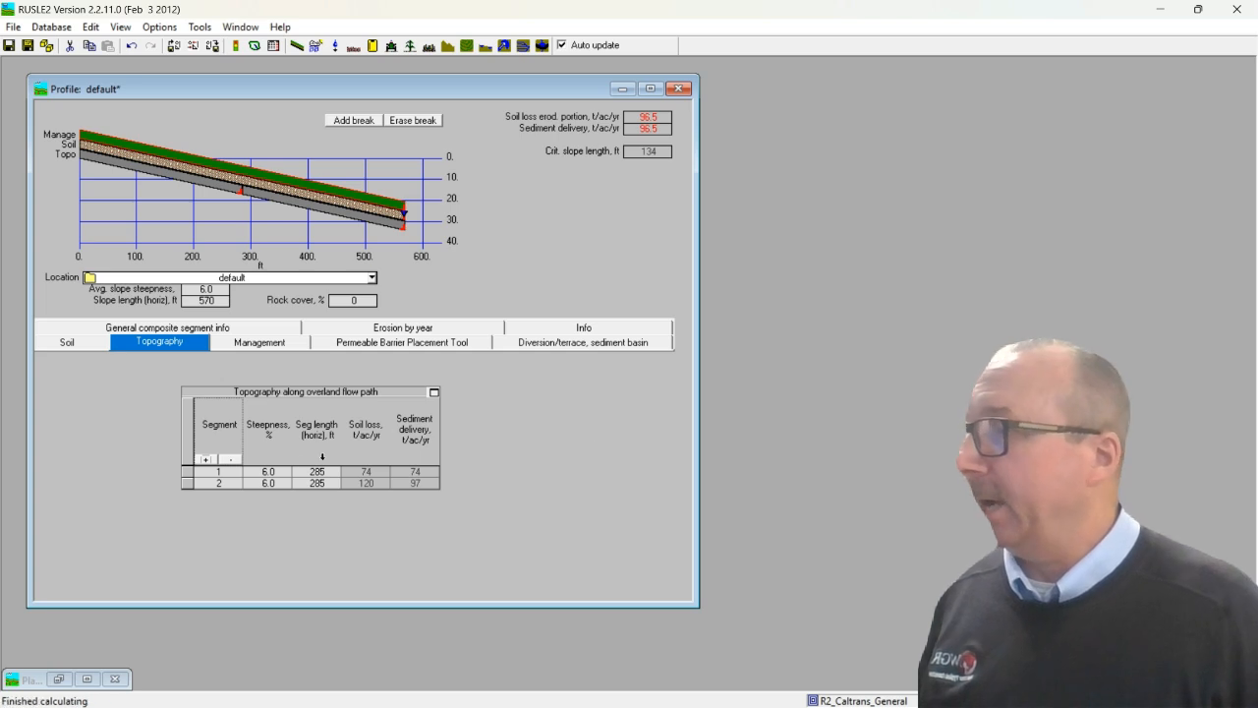
{"action": "left_click", "coordinate": [204, 459]}
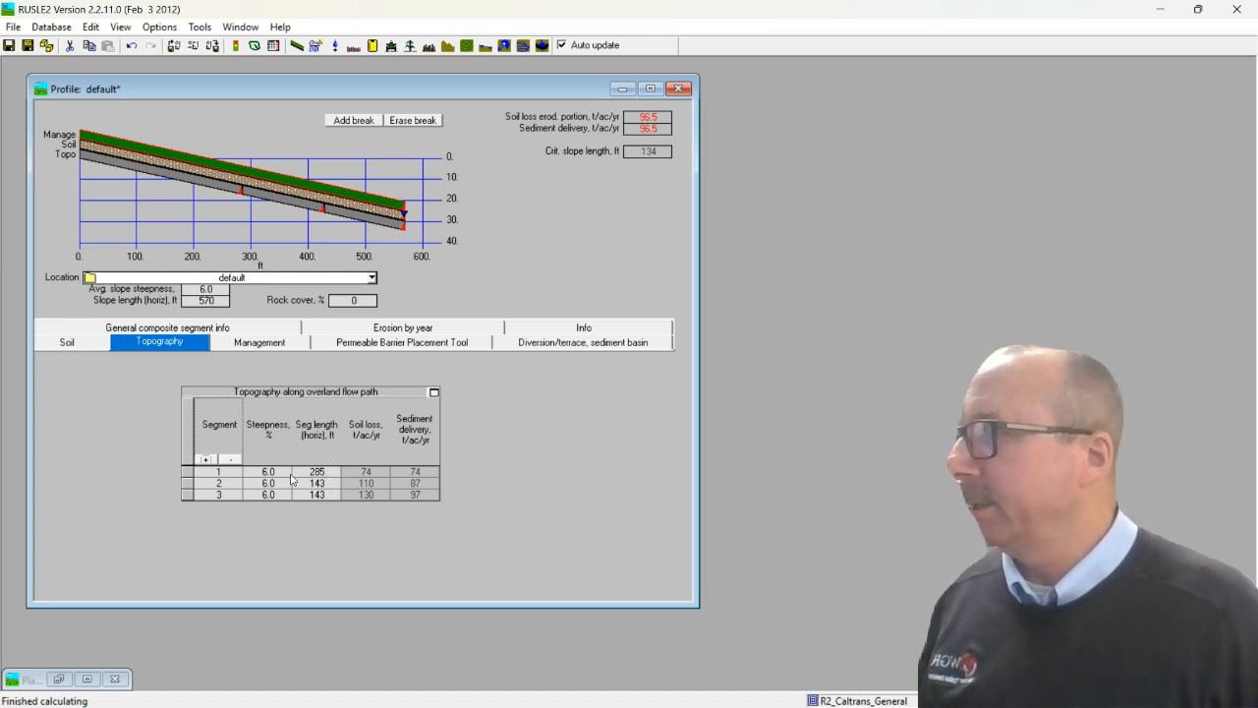
- Set topography segment 1 to a length of 50 ft and a steepness of 20%, keeping the overall slope length
{"action": "left_click", "coordinate": [327, 473]}
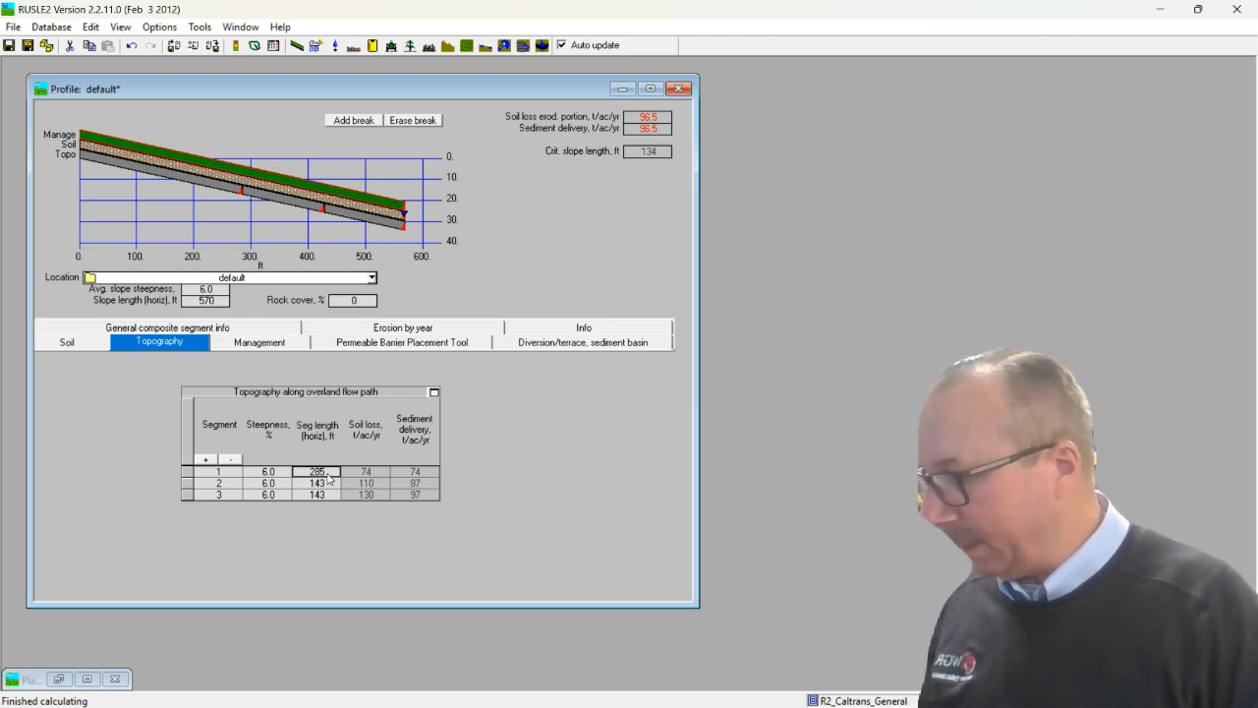
{"action": "type", "text": "5"}
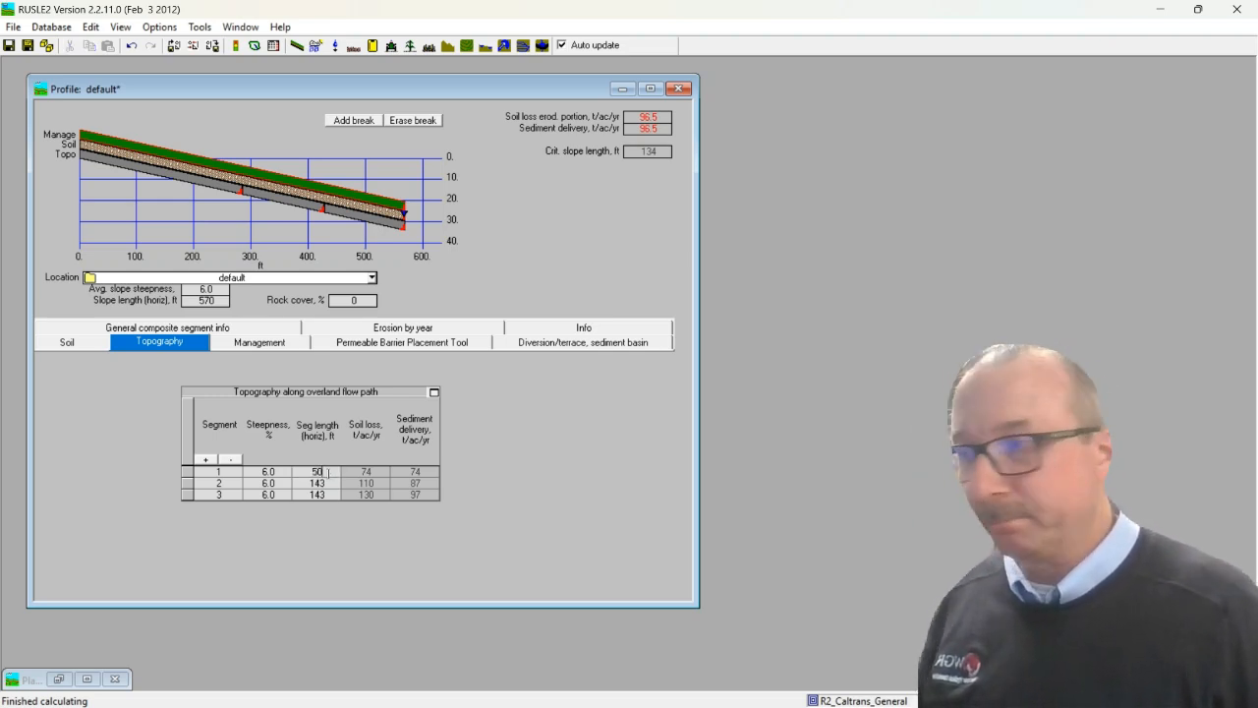
{"action": "type", "text": "0"}
{"action": "key", "text": "Return"}
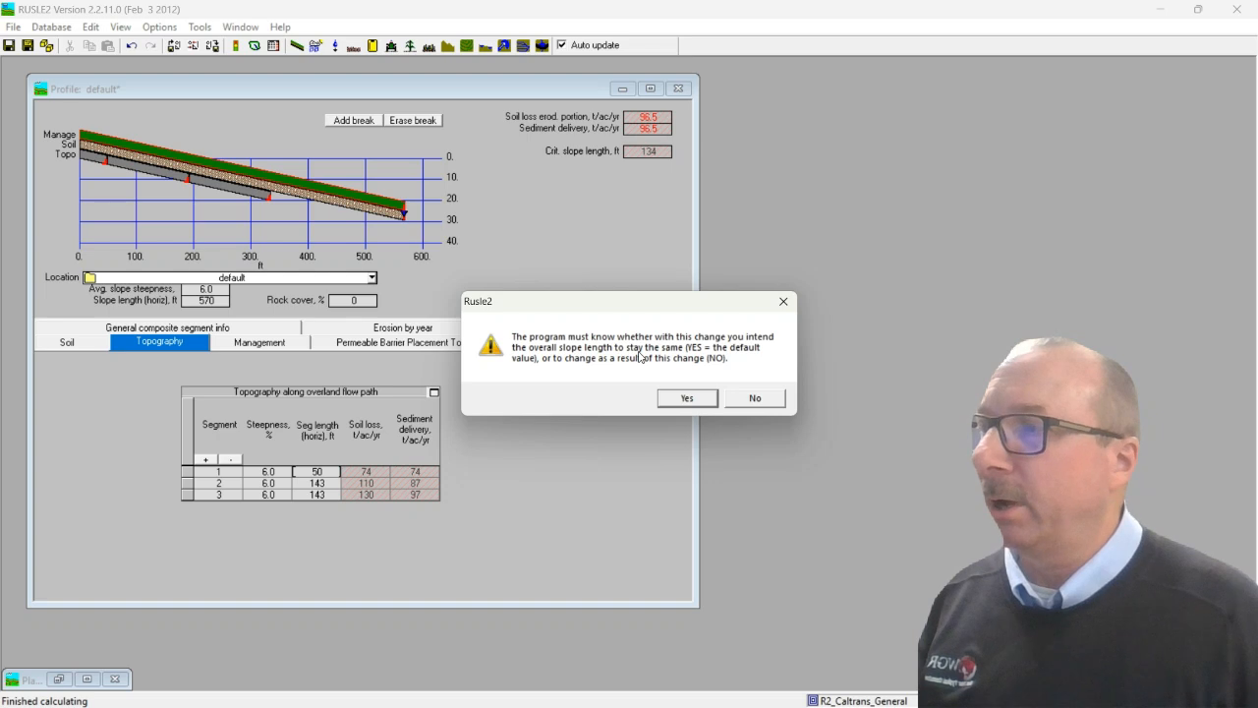
{"action": "left_click", "coordinate": [688, 398]}
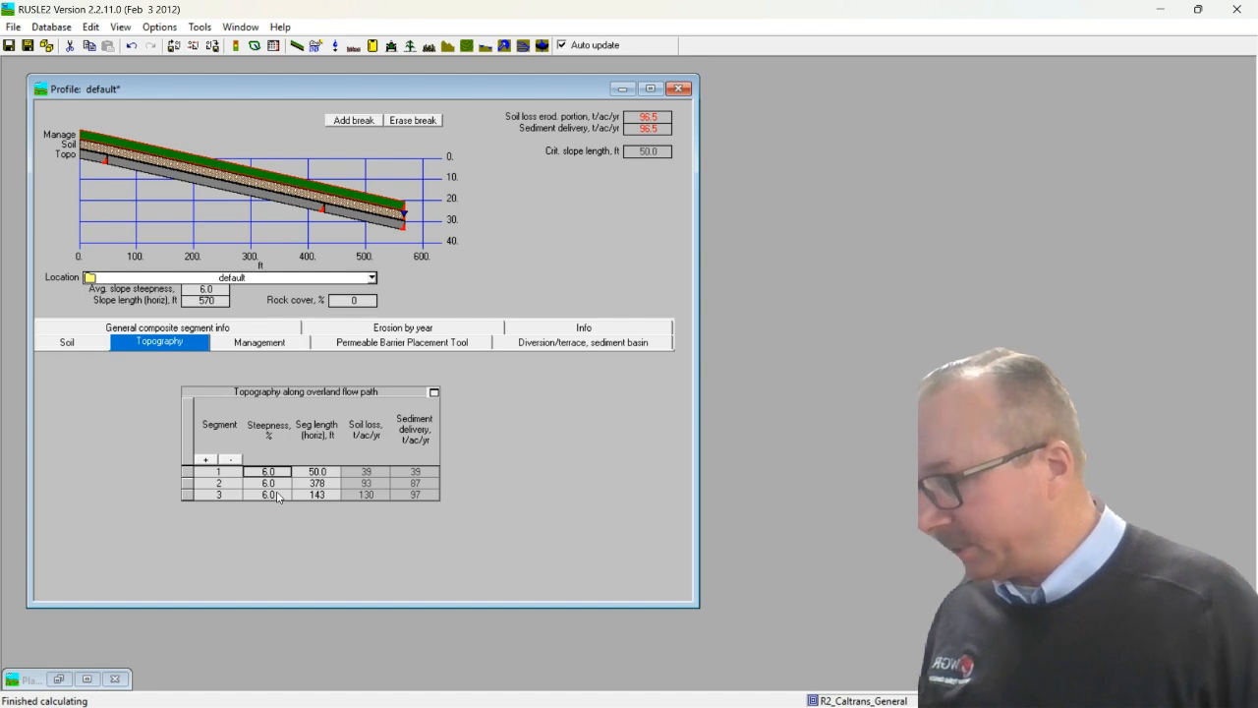
{"action": "type", "text": "20"}
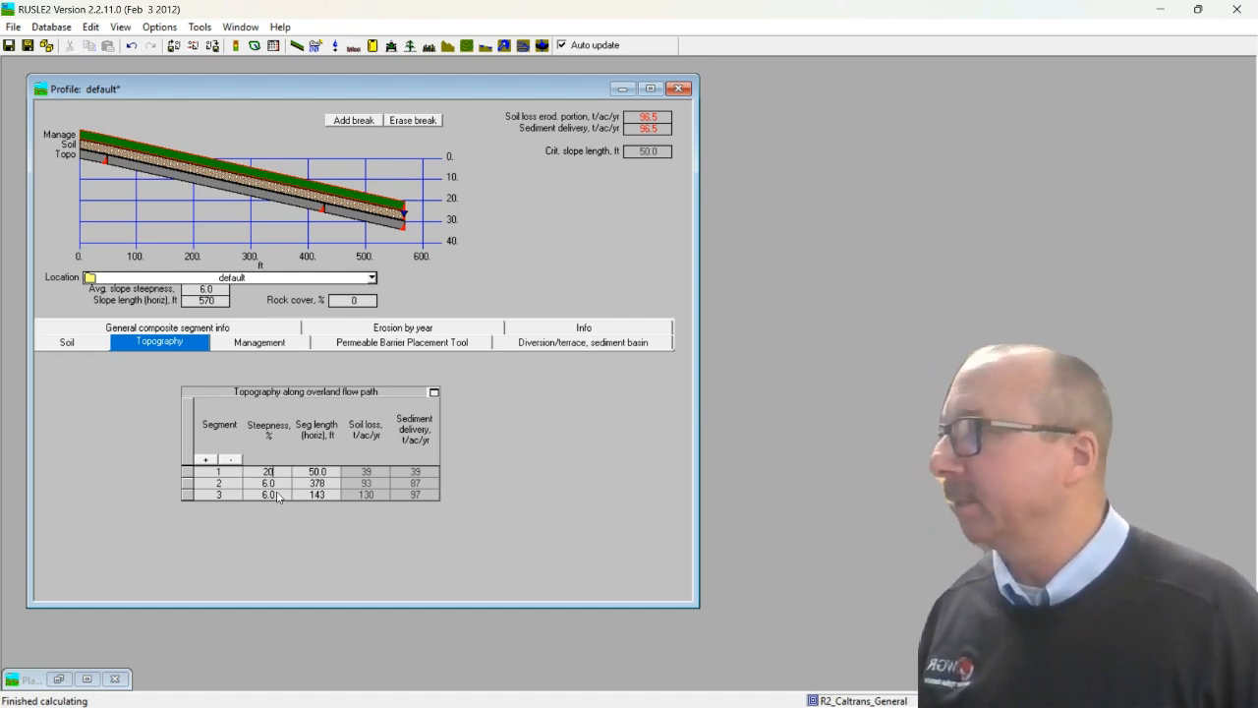
{"action": "left_click", "coordinate": [302, 563]}
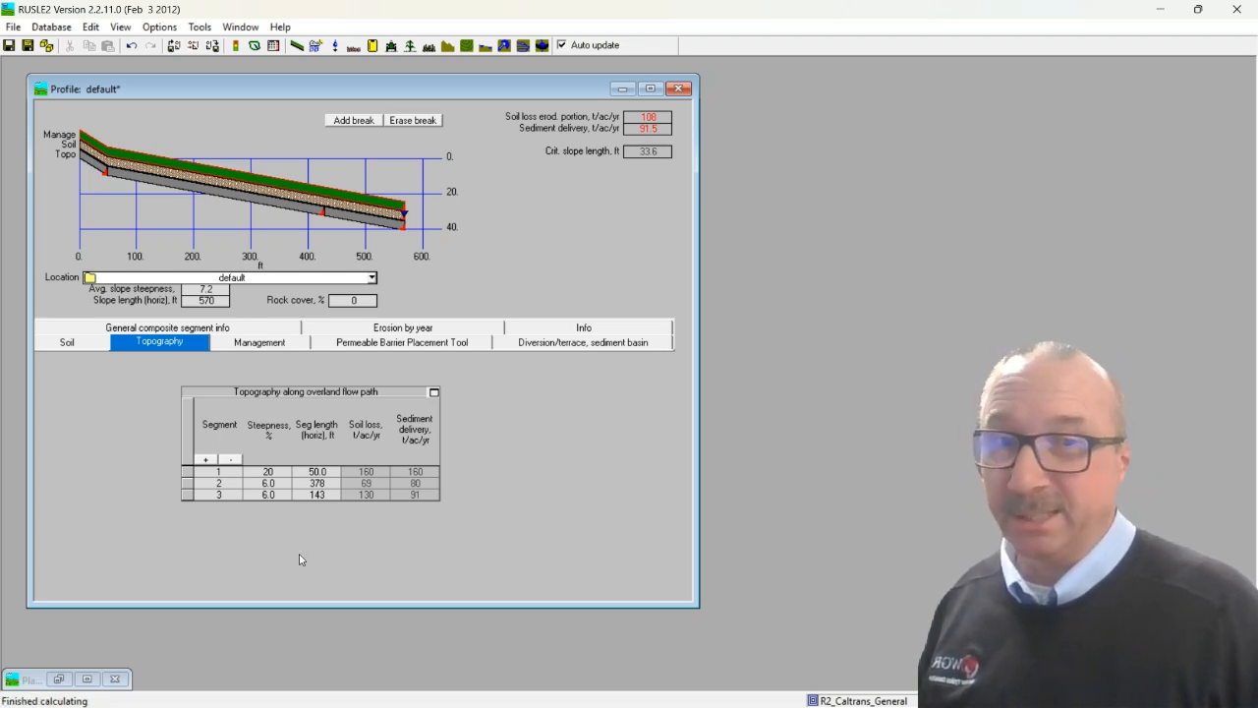
- Set topography segment 2 to a length of 500 ft and a steepness of 1%
{"action": "left_click", "coordinate": [317, 486]}
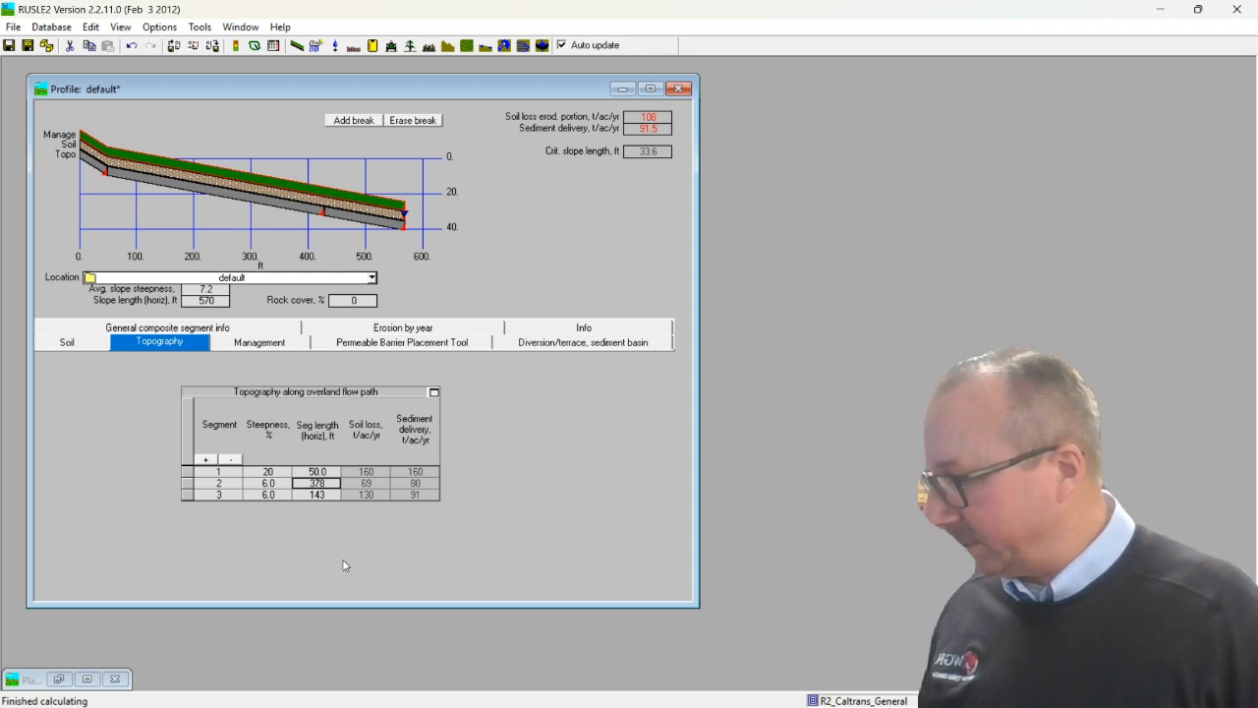
{"action": "type", "text": "500"}
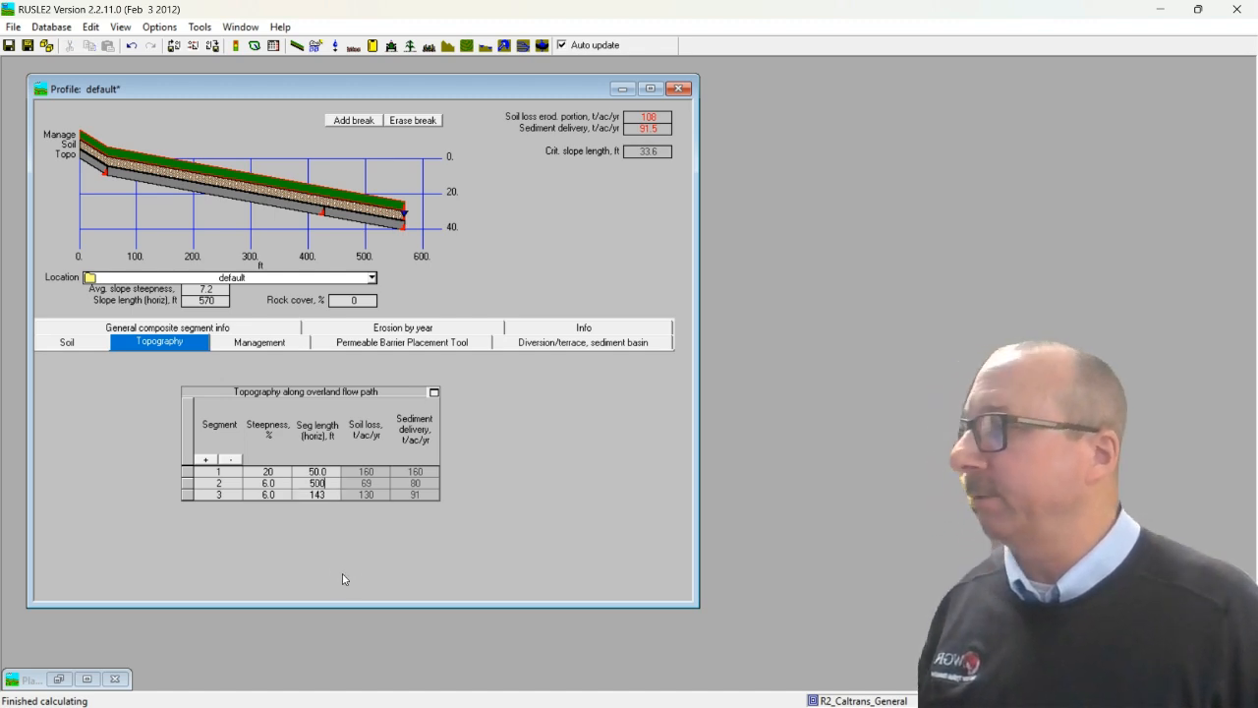
{"action": "key", "text": "Return"}
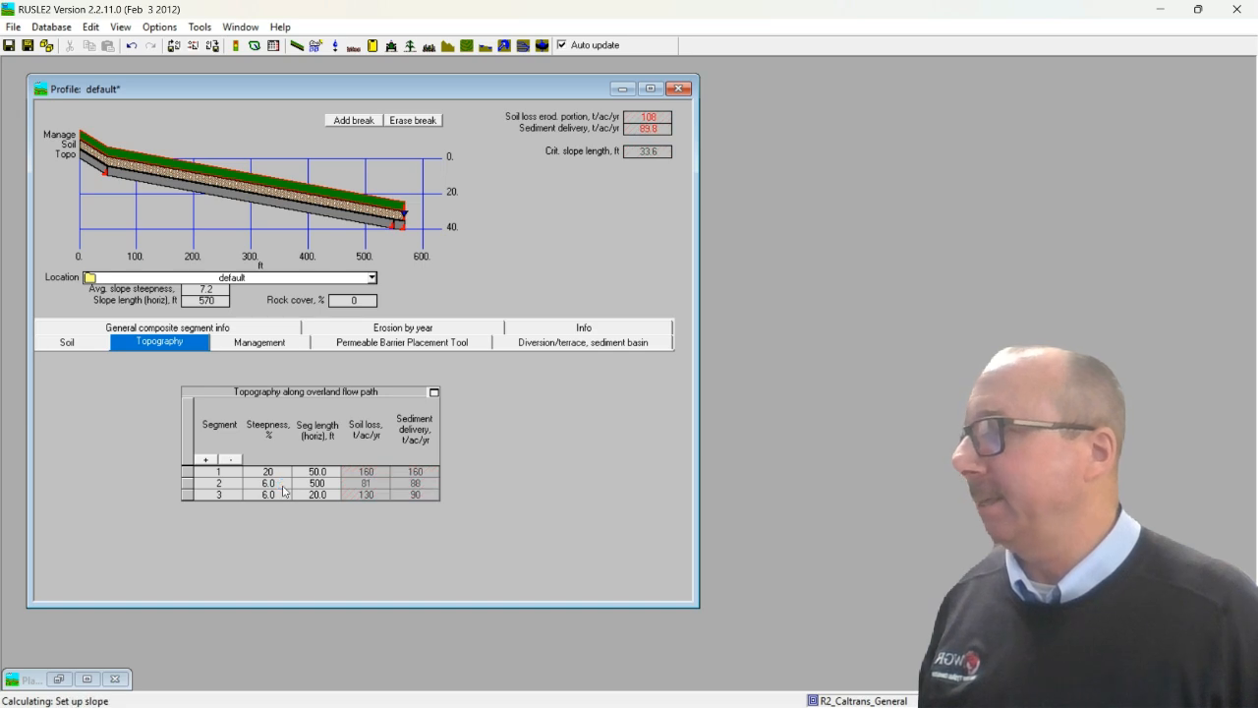
{"action": "left_click", "coordinate": [283, 487]}
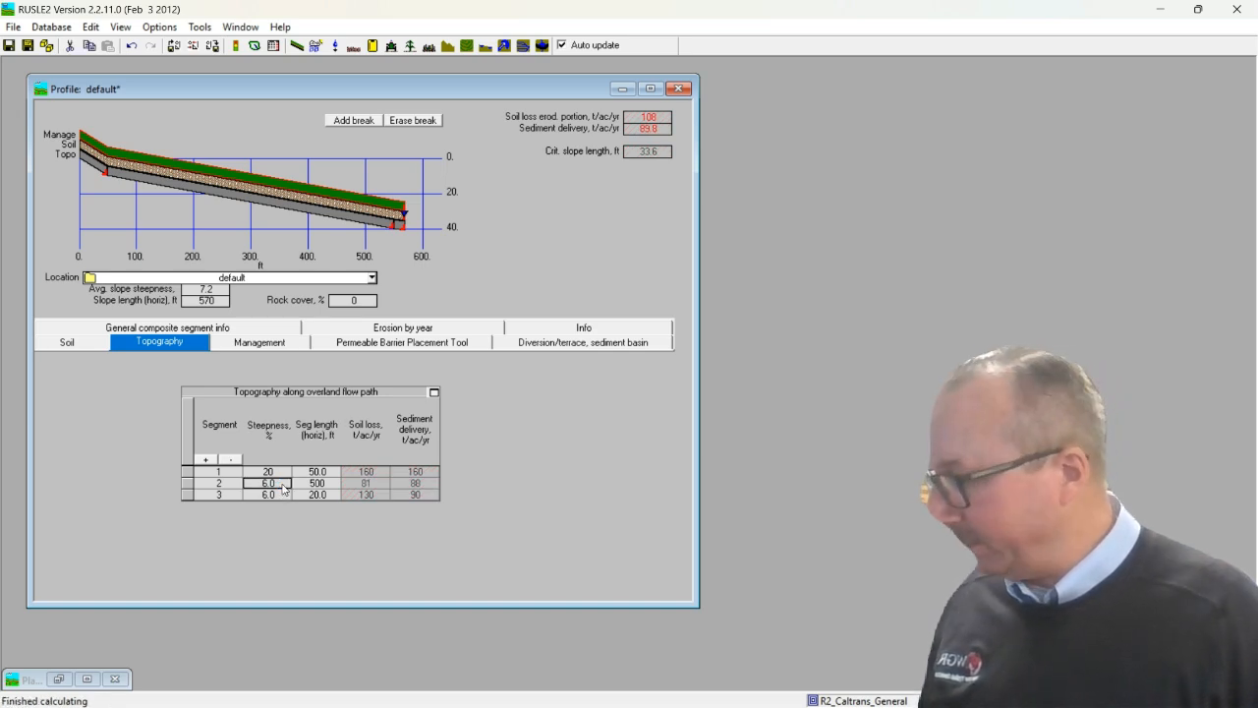
{"action": "type", "text": "1"}
{"action": "key", "text": "Return"}
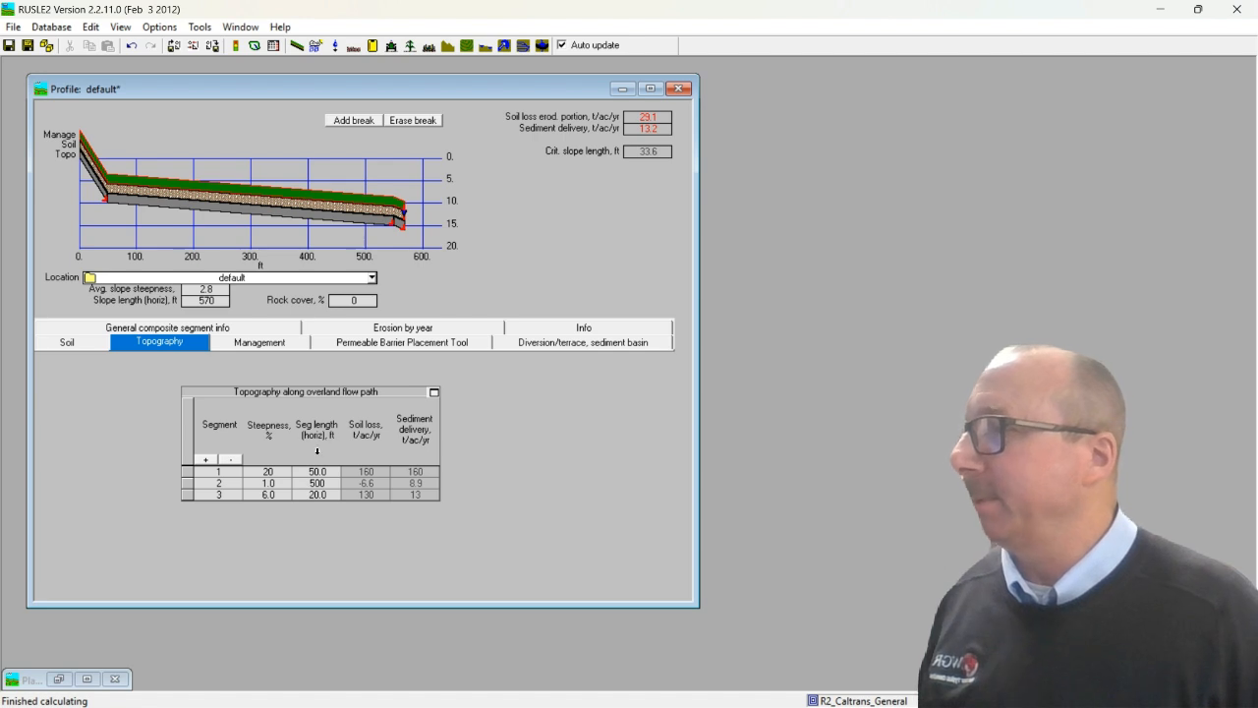
- Set the steepness of topography segment 3 to 25%
{"action": "left_click", "coordinate": [267, 495]}
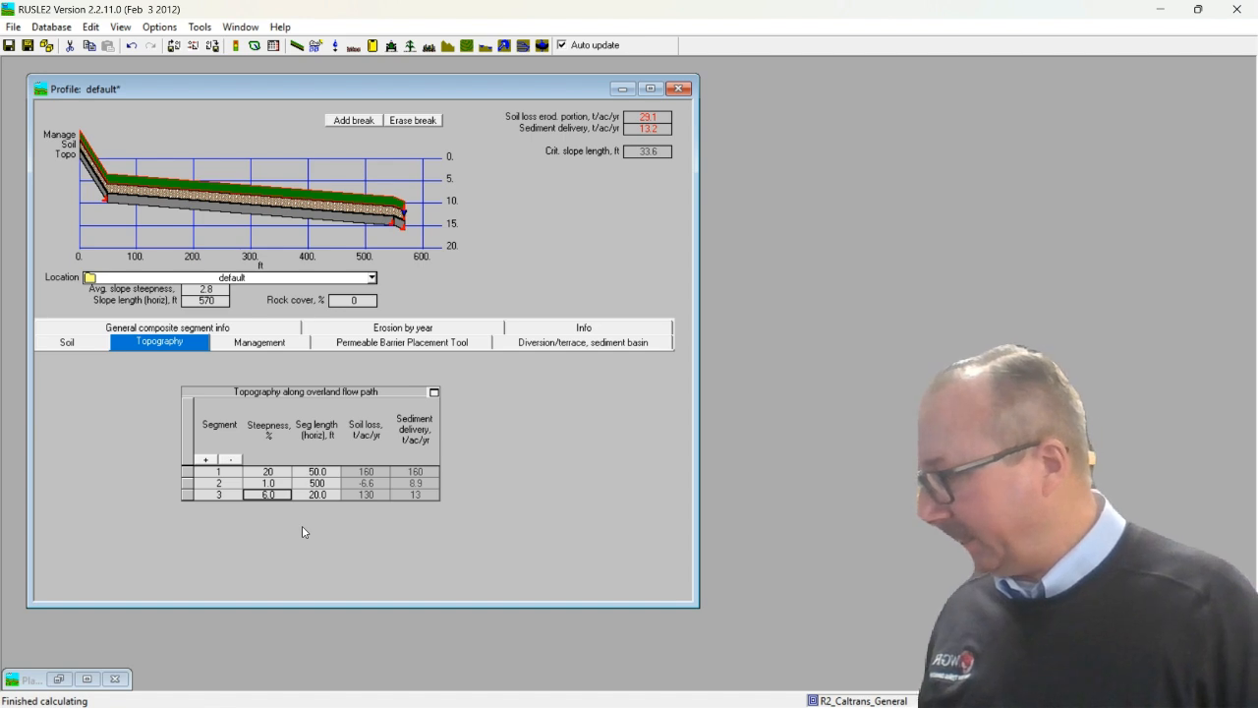
{"action": "type", "text": "25"}
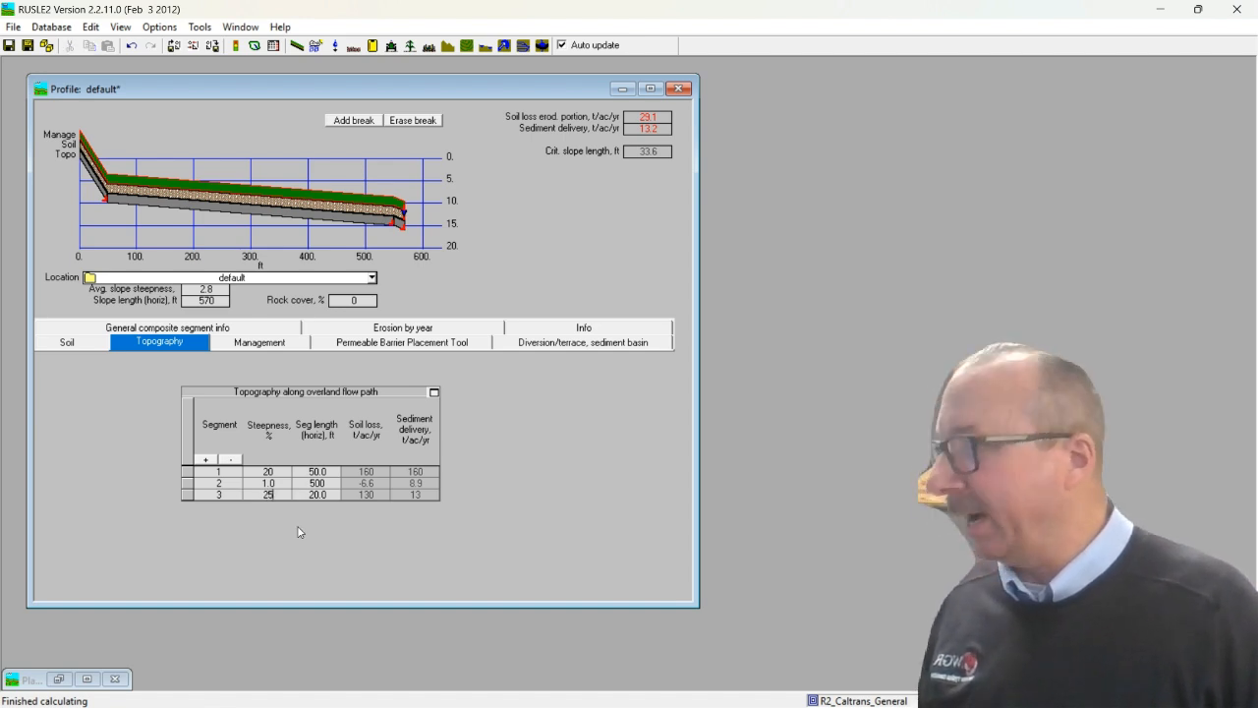
{"action": "key", "text": "Return"}
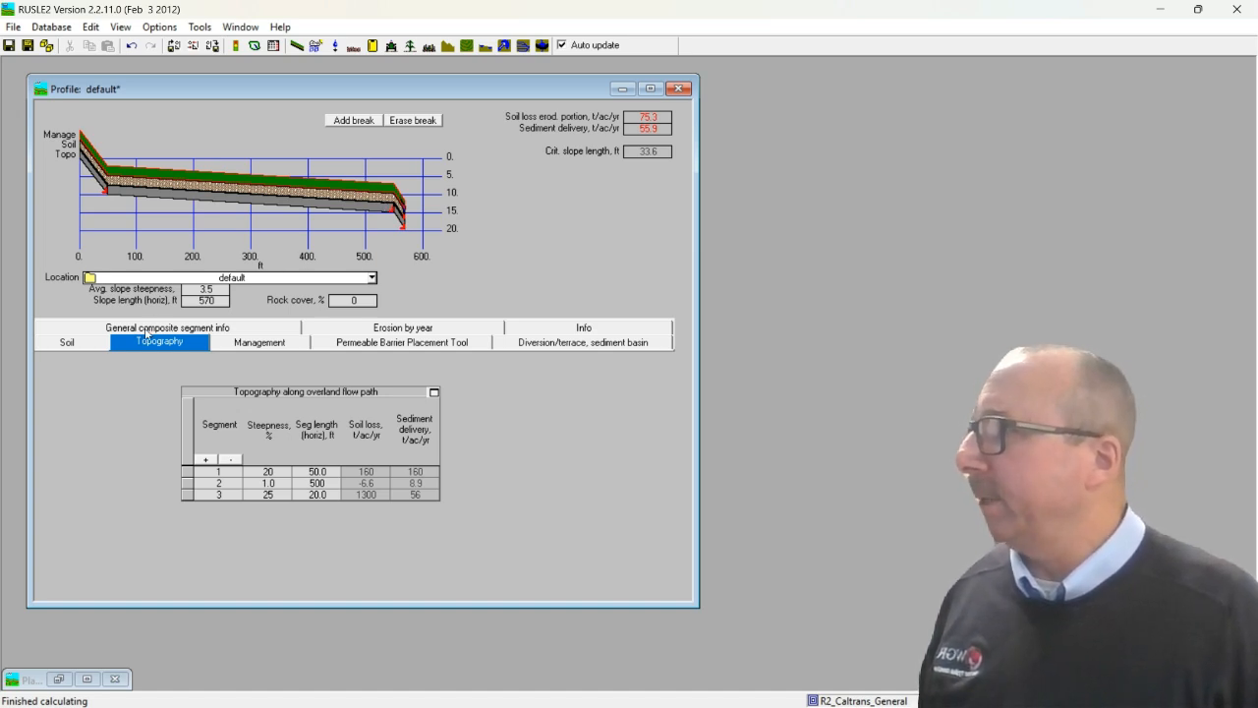
- Look up the required soil type in the RUSLE2 Classroom Exercise document in Word and return to the profile's soil settings in RUSLE2
{"action": "left_click", "coordinate": [83, 345]}
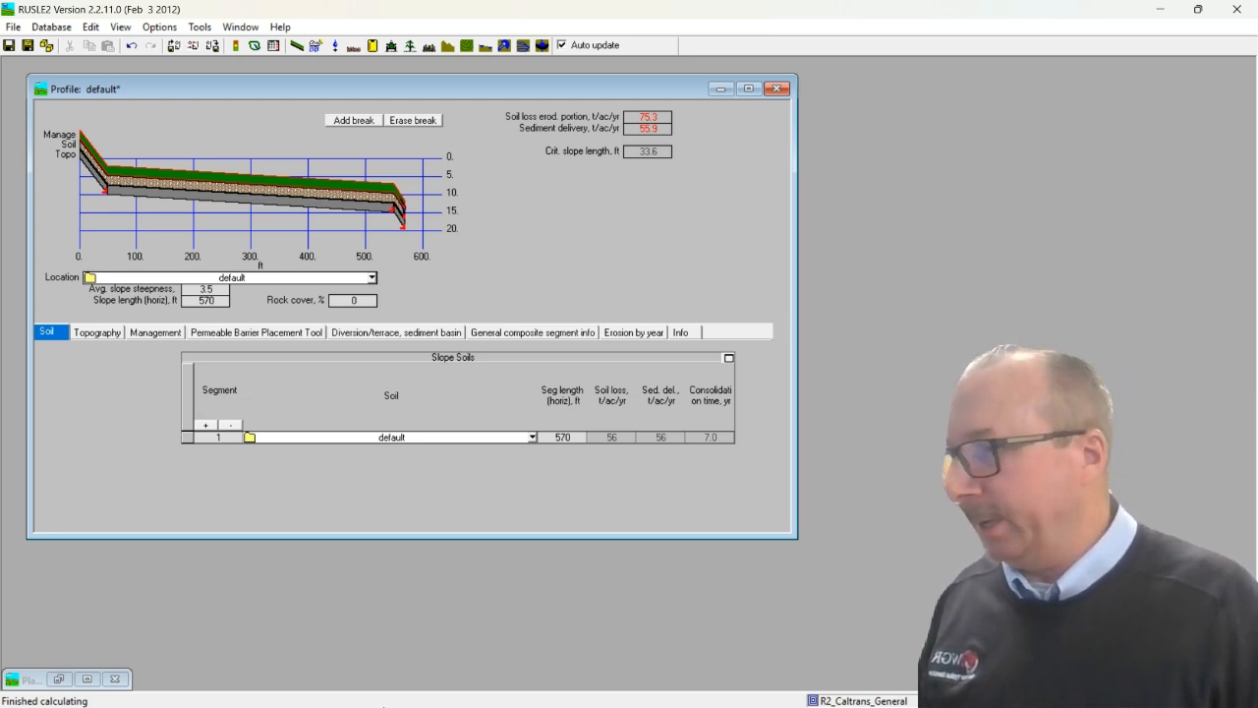
{"action": "mouse_move", "coordinate": [390, 706]}
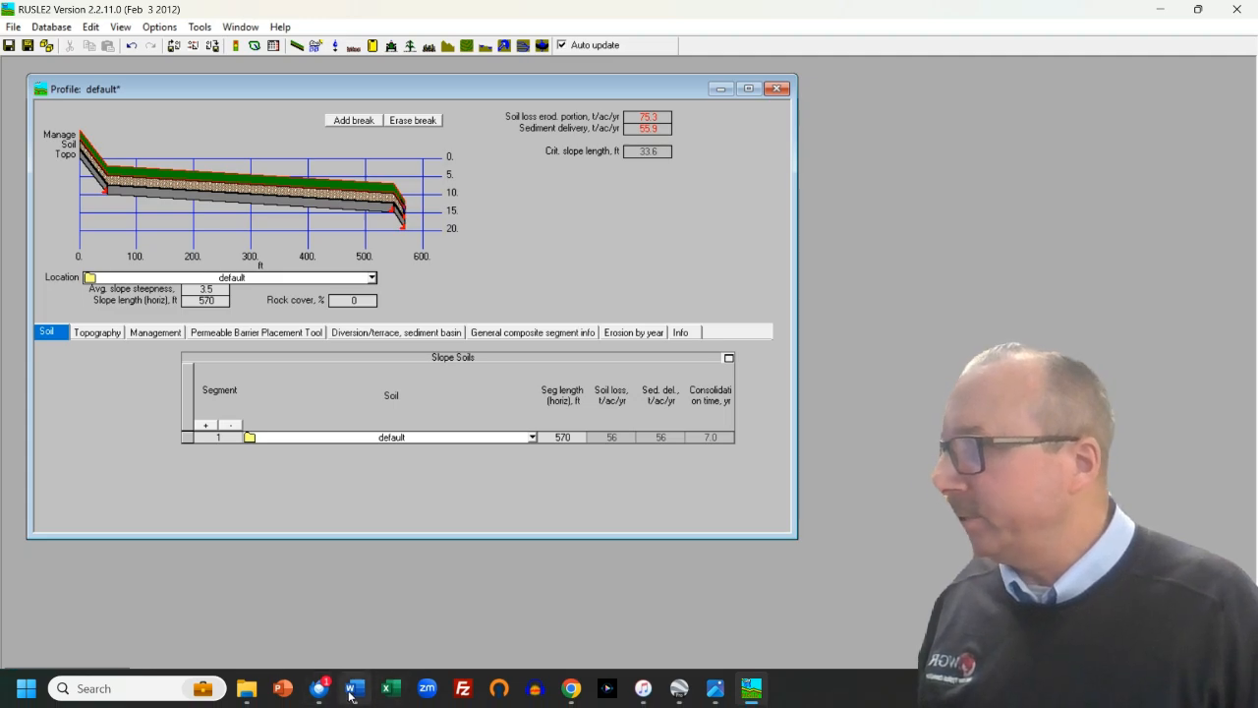
{"action": "left_click", "coordinate": [352, 693]}
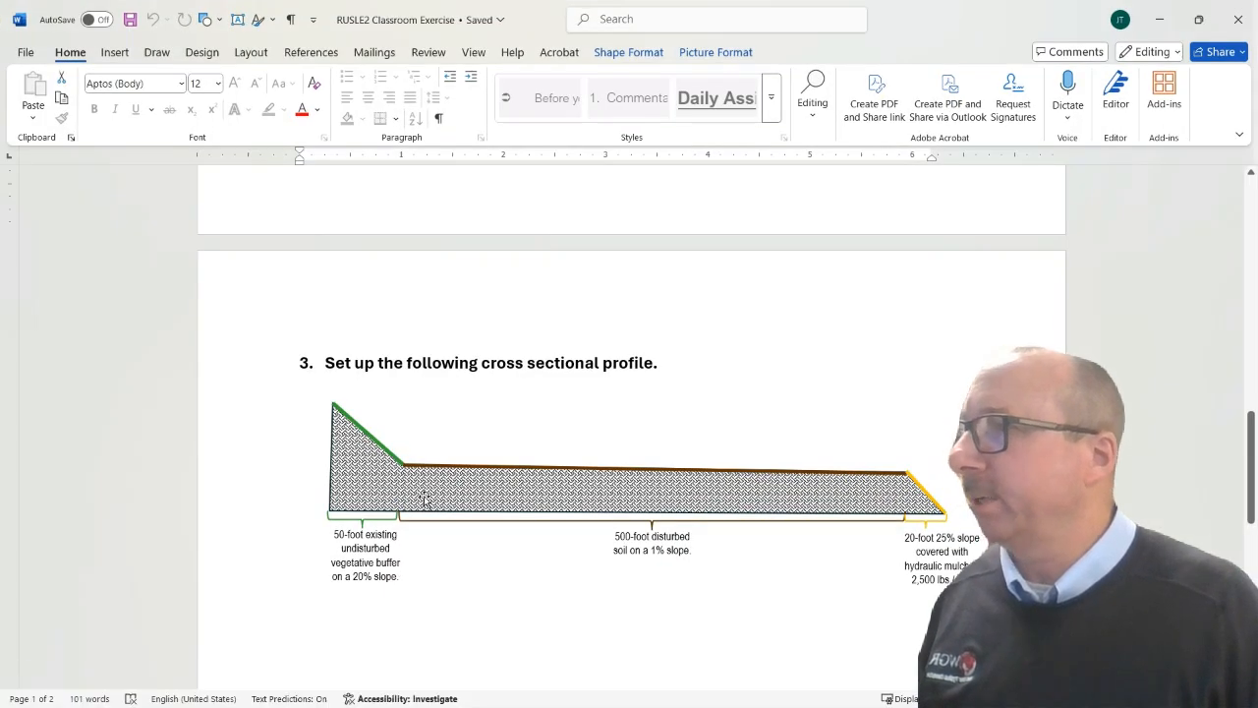
{"action": "scroll", "coordinate": [425, 496], "scroll_direction": "up", "scroll_amount": 5}
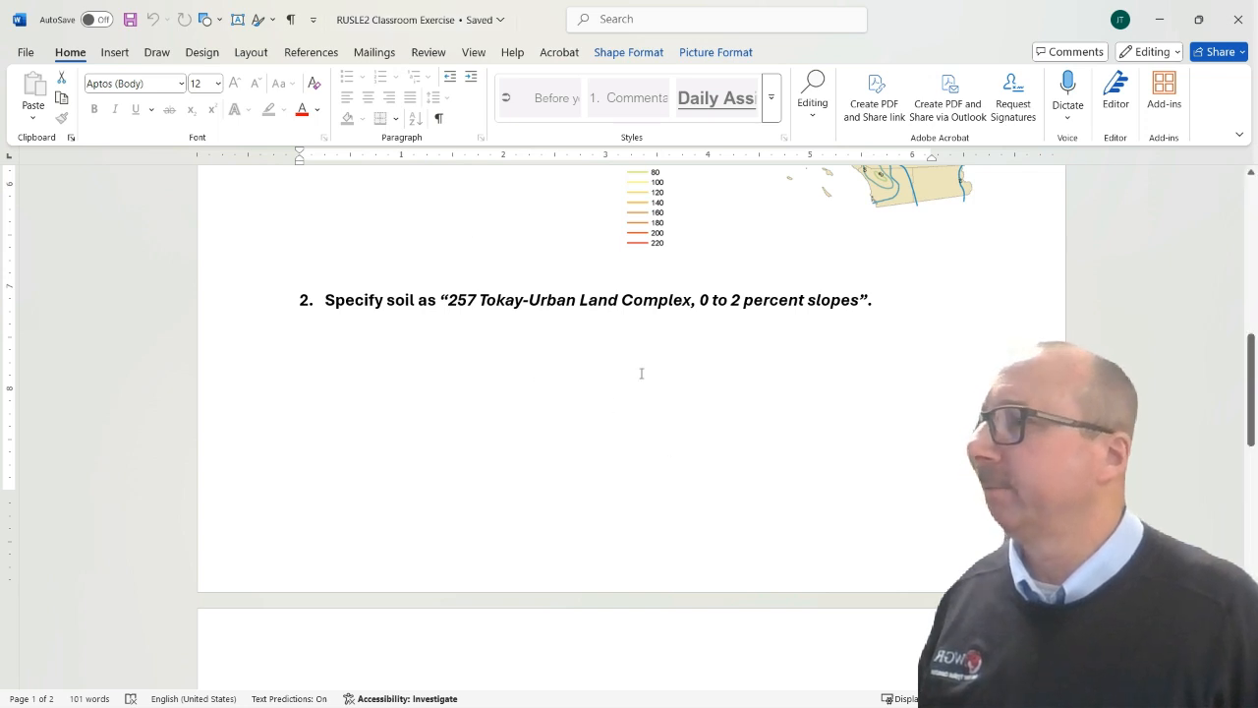
{"action": "left_click", "coordinate": [1160, 18]}
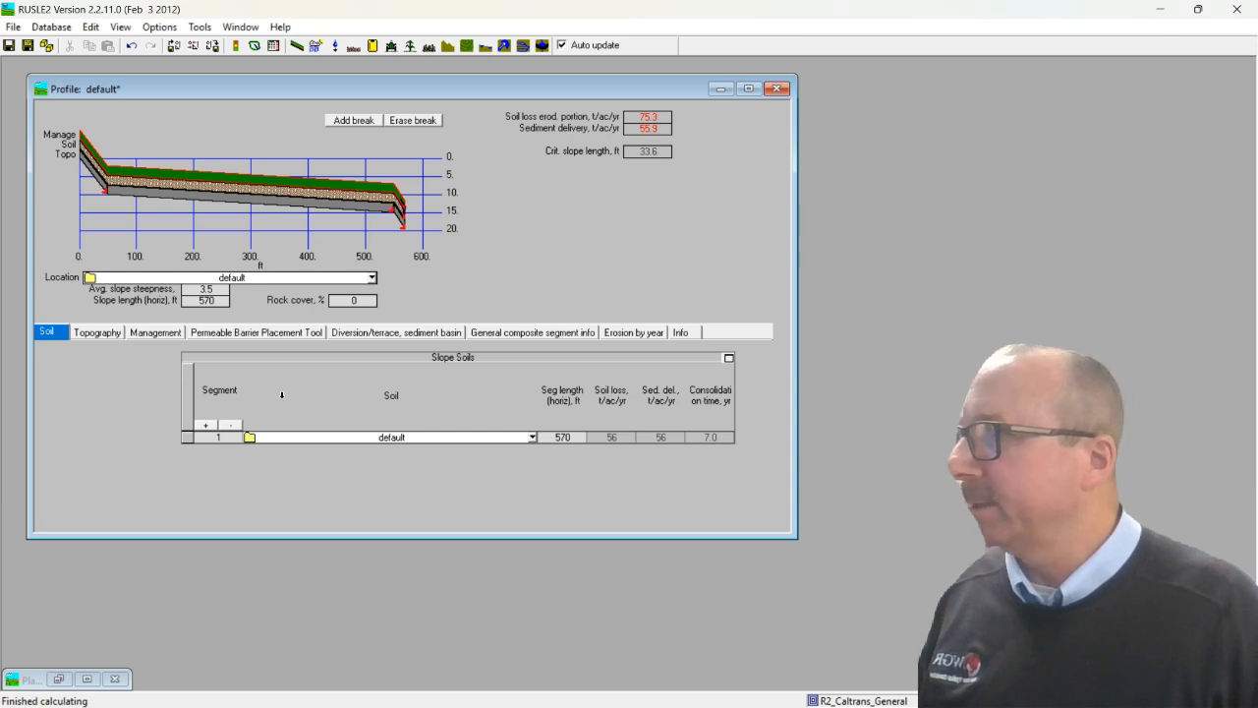
- Set the slope's soil to San Joaquin County, California, 257 Tokay-Urban land complex, 0 to 2 percent slopes, TOKAY fine sandy loam 50%
{"action": "left_click", "coordinate": [532, 437]}
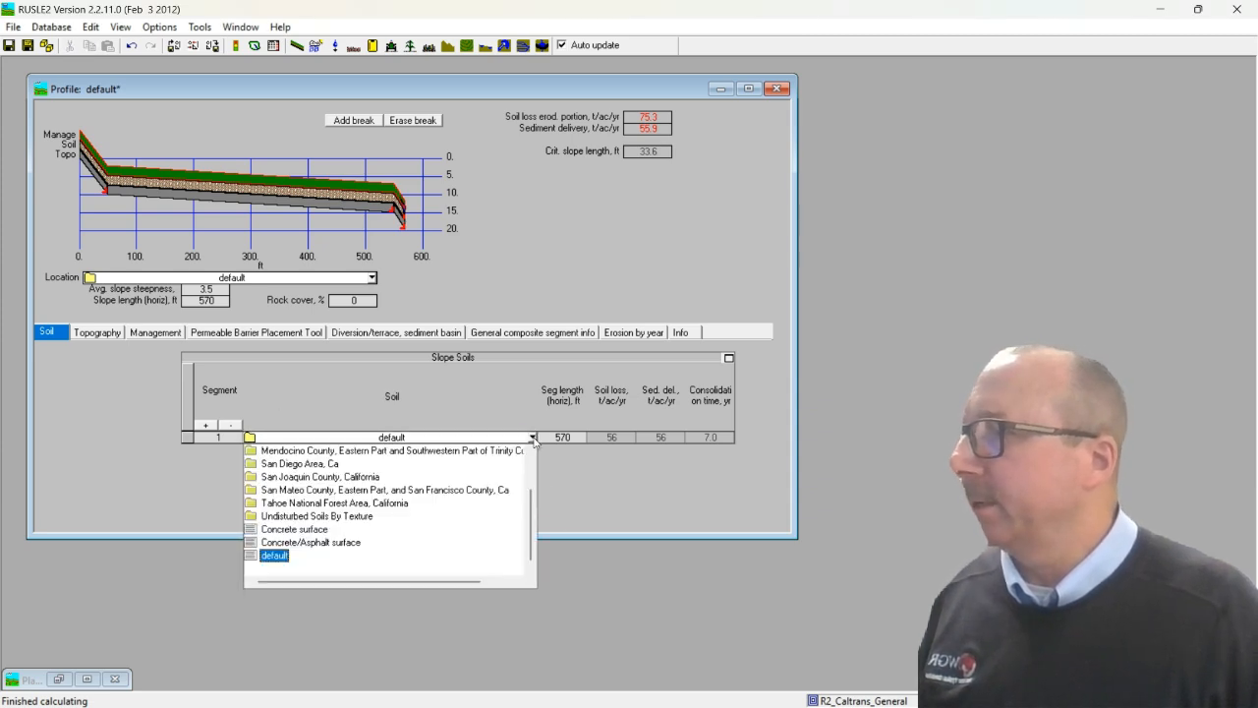
{"action": "left_click", "coordinate": [309, 477]}
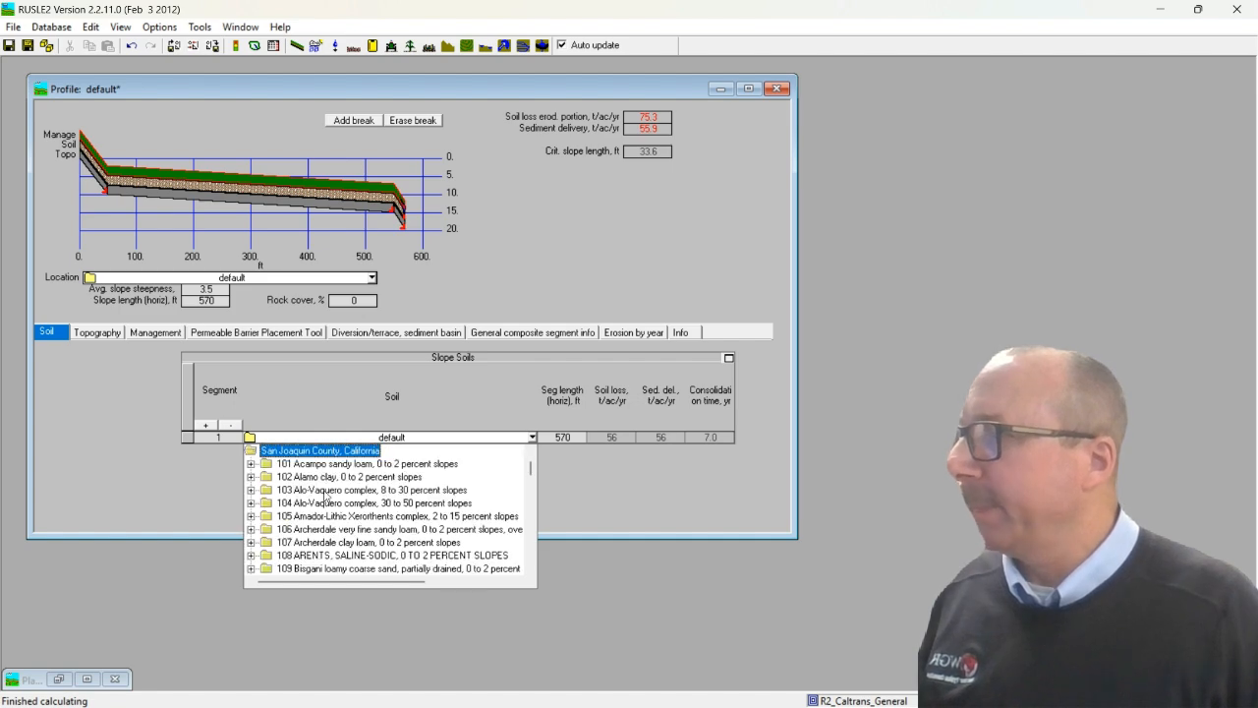
{"action": "scroll", "coordinate": [324, 496], "scroll_direction": "down", "scroll_amount": 2}
{"action": "scroll", "coordinate": [324, 496], "scroll_direction": "down", "scroll_amount": 20}
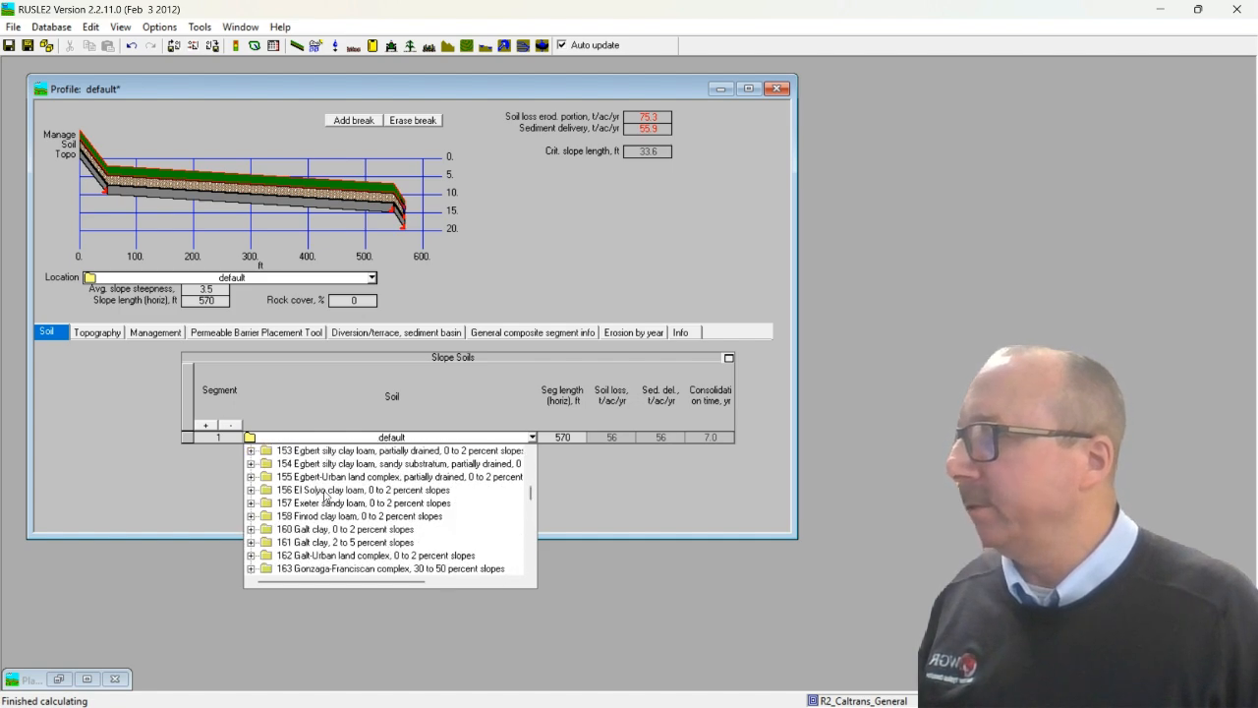
{"action": "scroll", "coordinate": [325, 496], "scroll_direction": "down", "scroll_amount": 18}
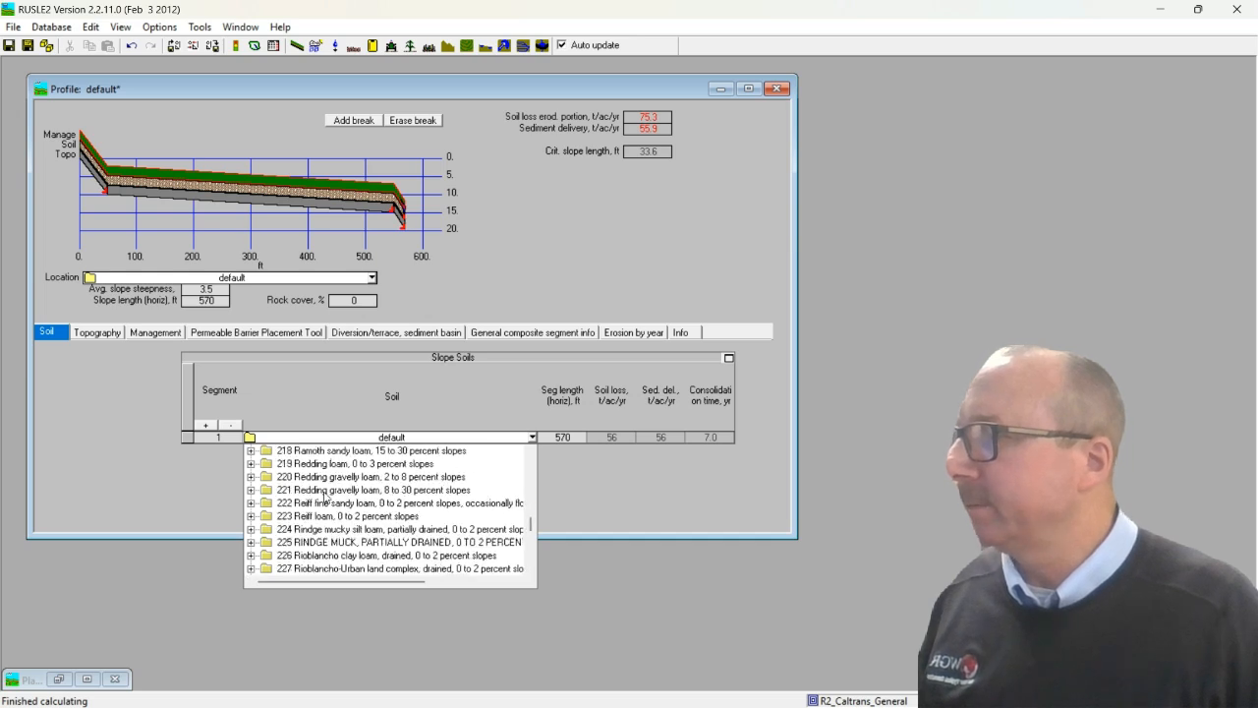
{"action": "scroll", "coordinate": [324, 499], "scroll_direction": "down", "scroll_amount": 7}
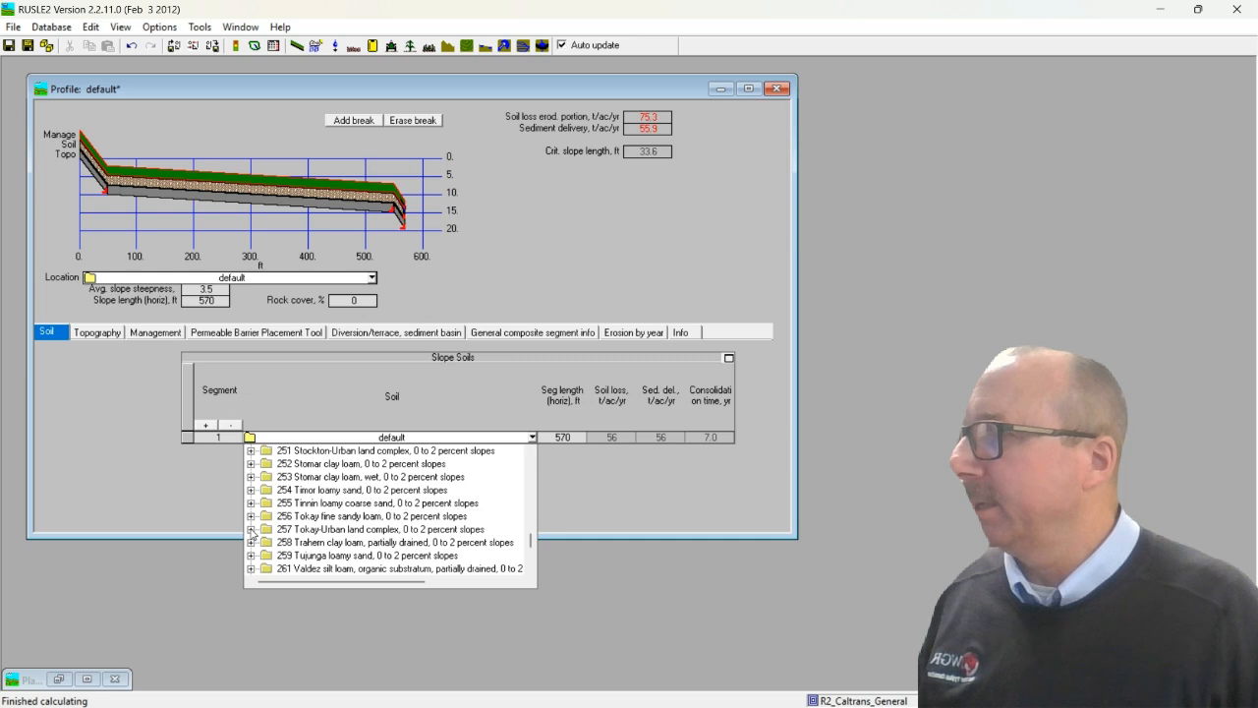
{"action": "left_click", "coordinate": [251, 529]}
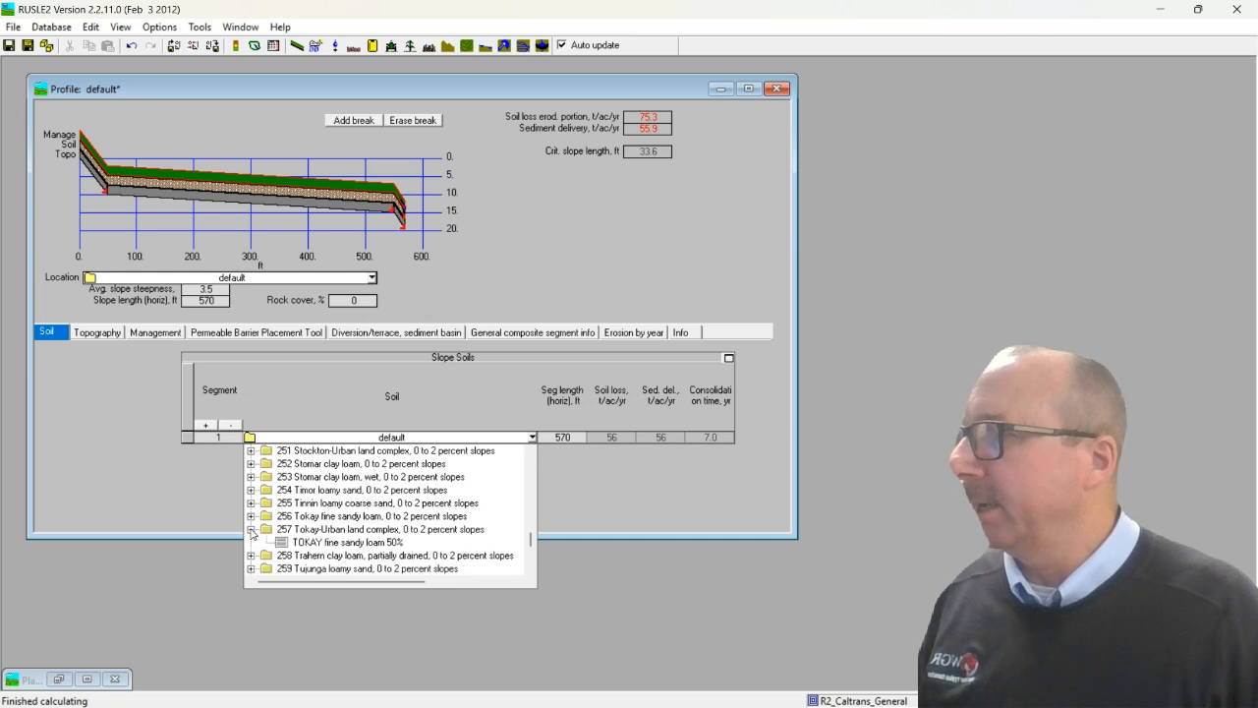
{"action": "left_click", "coordinate": [353, 543]}
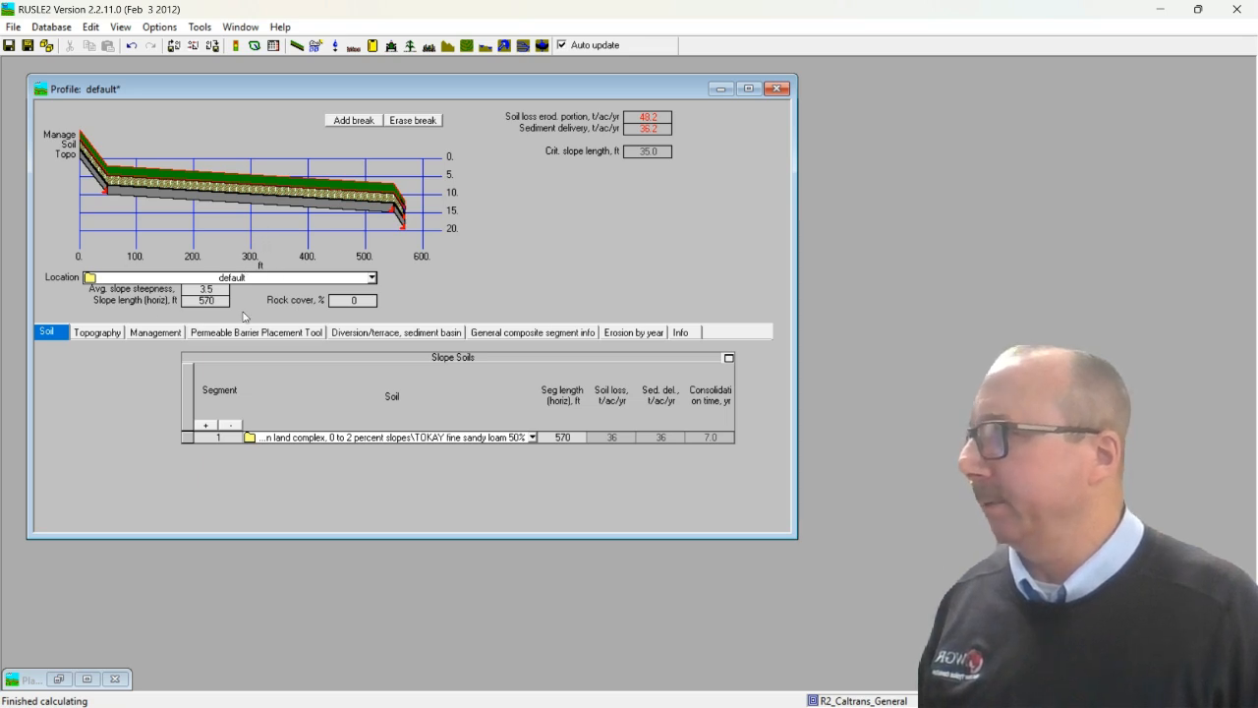
- Split the profile's management layer into segments of 50, 500 and 20 ft by adding breaks at the two slope changes
{"action": "left_click", "coordinate": [157, 333]}
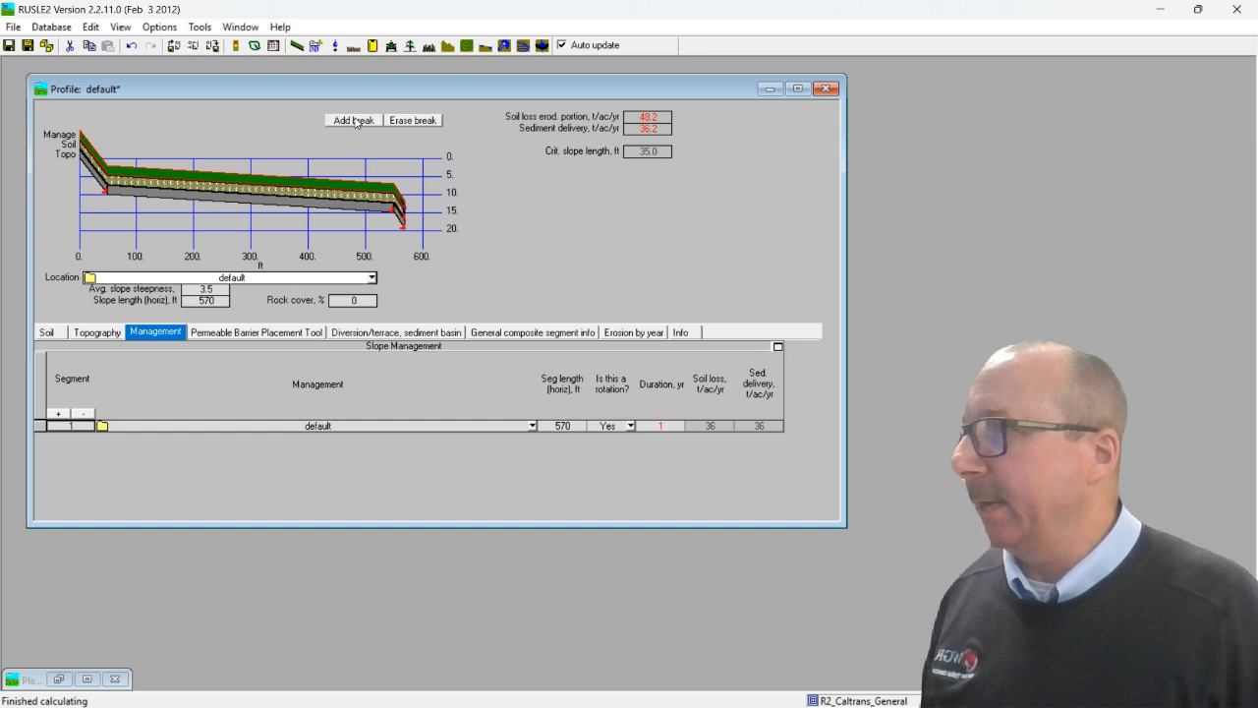
{"action": "left_click", "coordinate": [355, 120]}
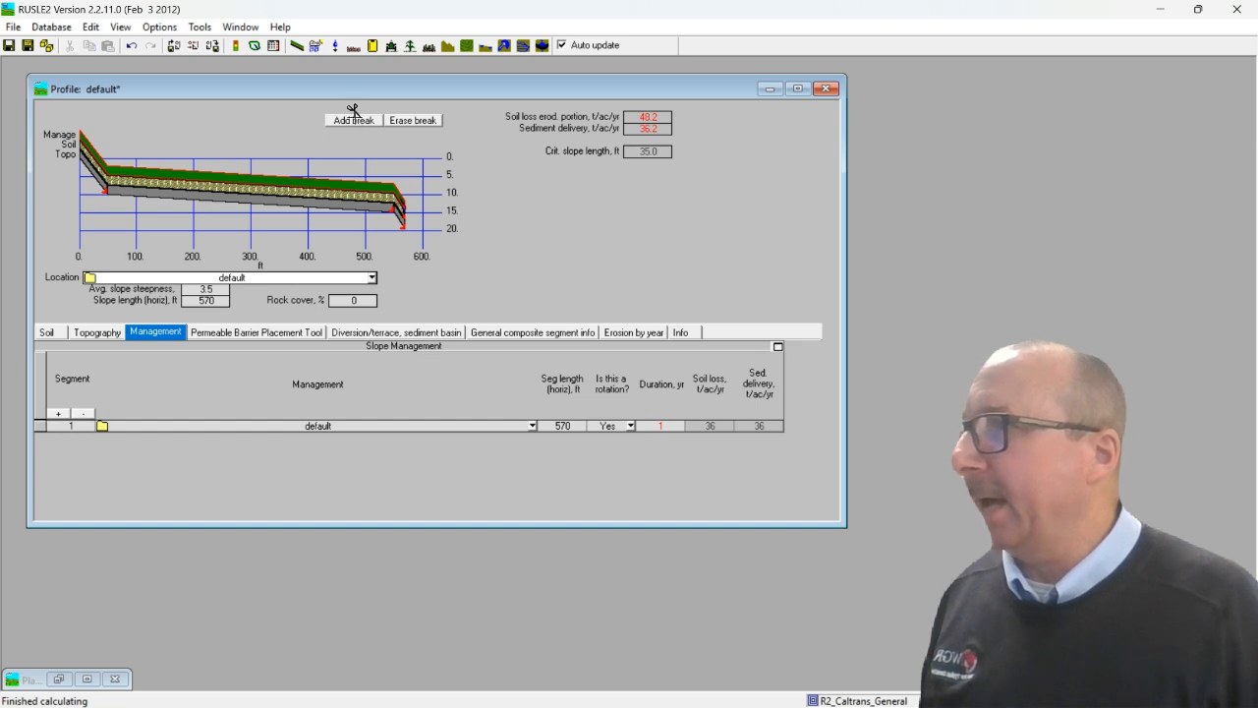
{"action": "left_click", "coordinate": [107, 162]}
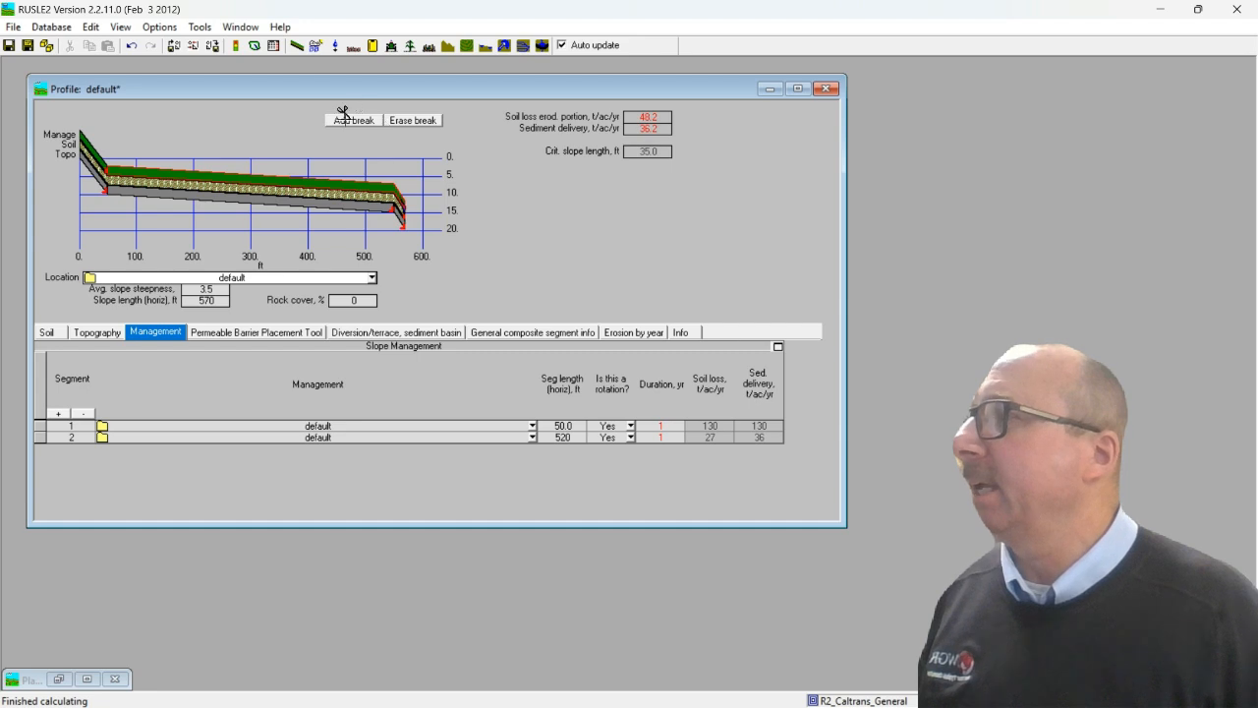
{"action": "left_click", "coordinate": [391, 179]}
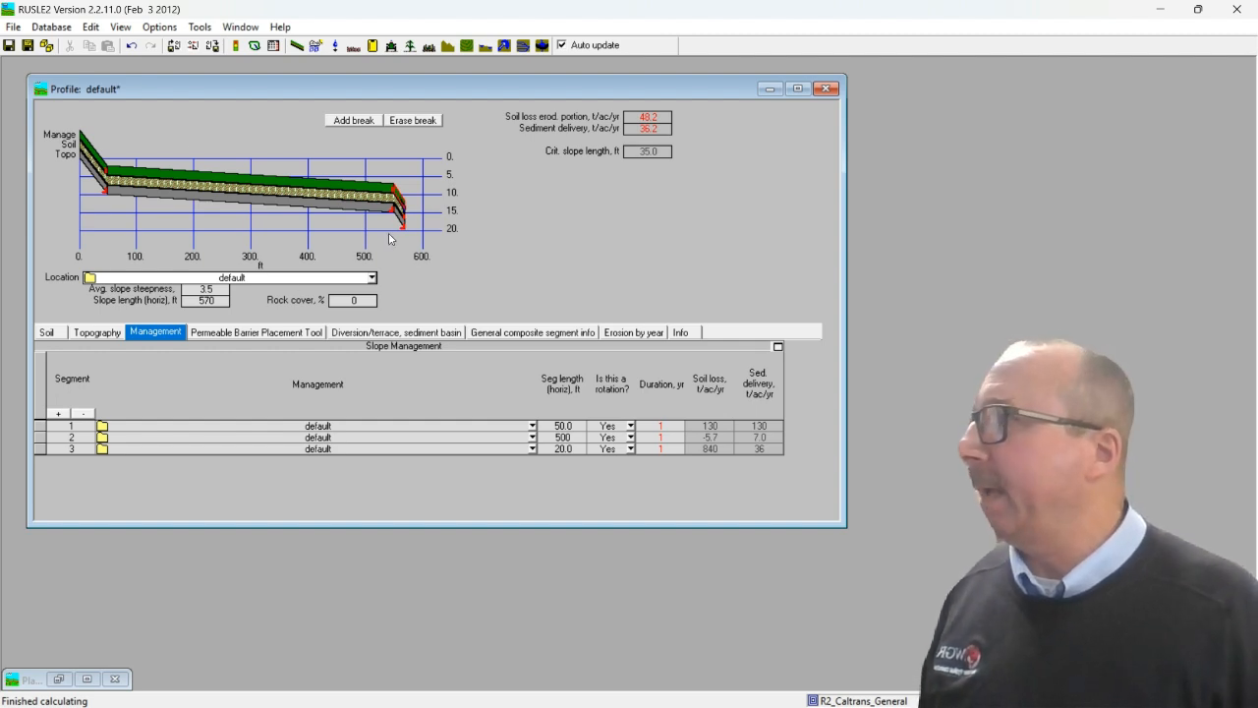
- Browse the location choices available for San Joaquin County, California, in the soil profile
{"action": "left_click", "coordinate": [47, 332]}
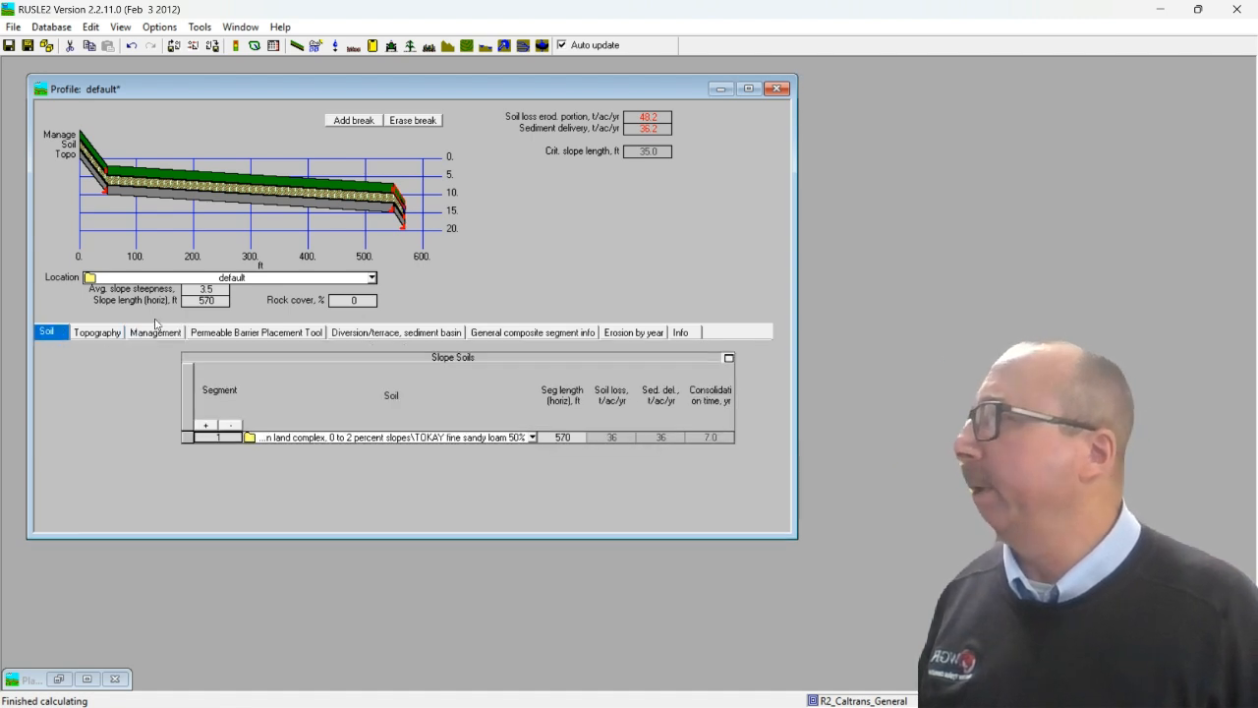
{"action": "left_click", "coordinate": [373, 279]}
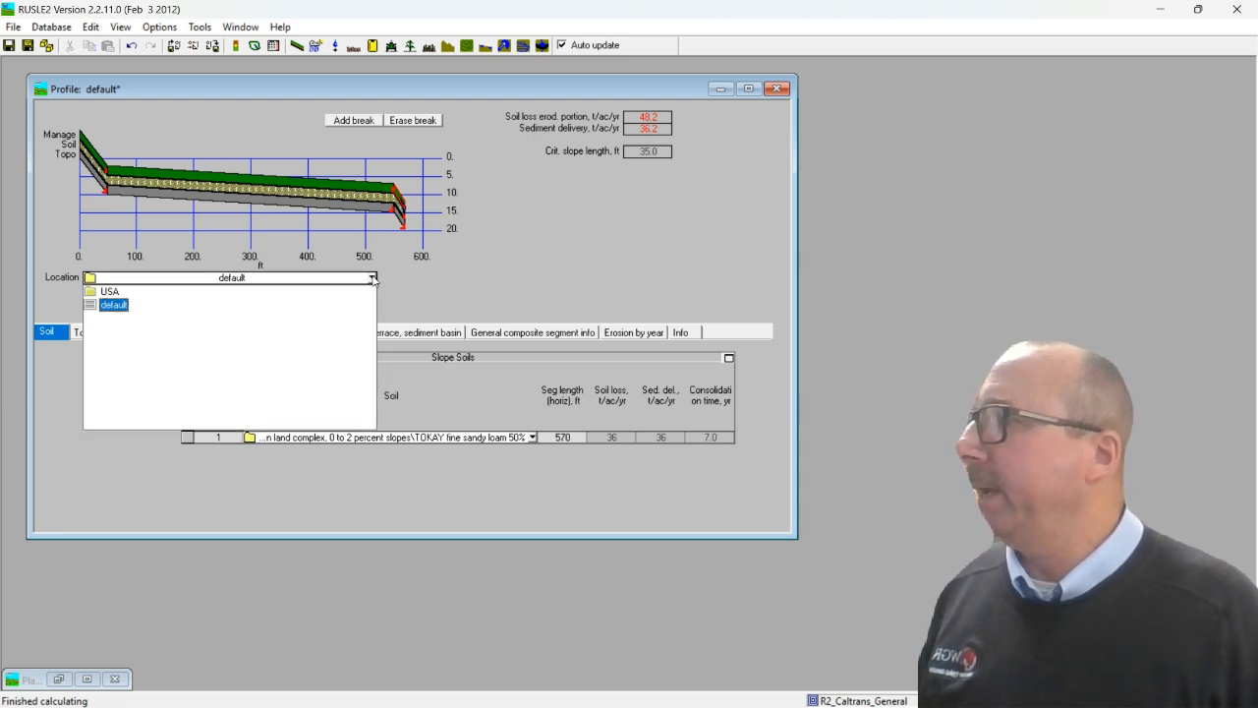
{"action": "left_click", "coordinate": [466, 281]}
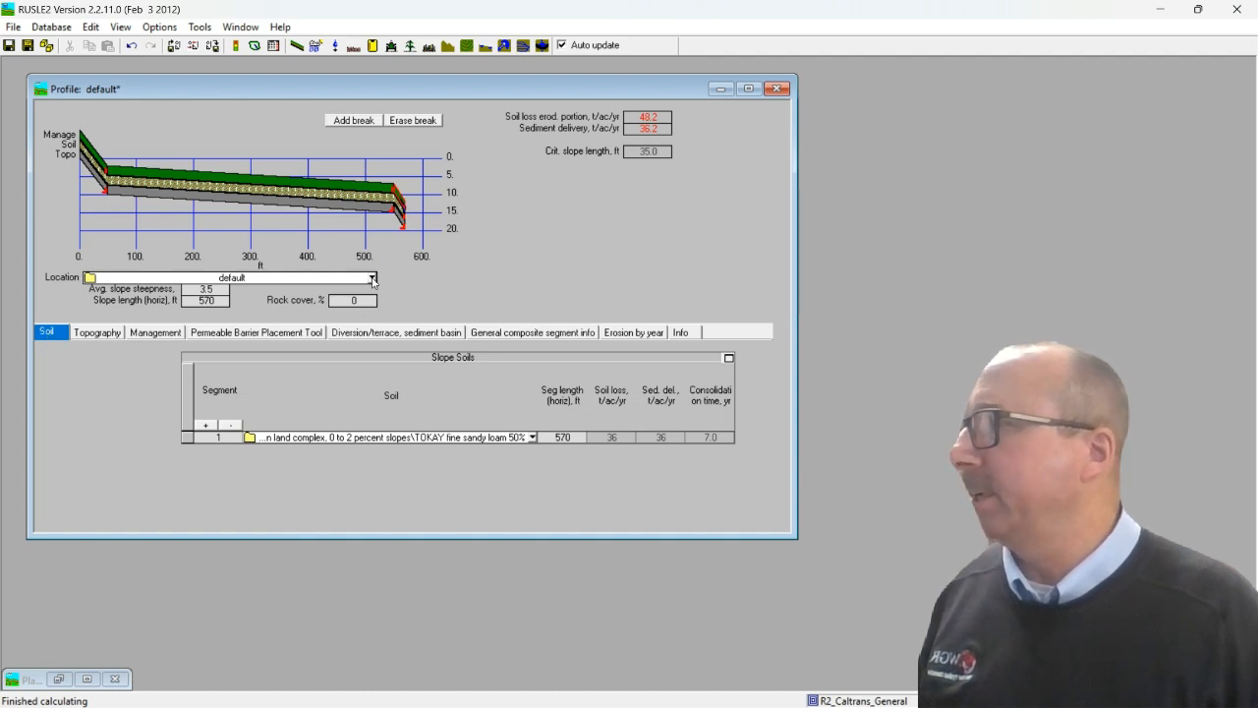
{"action": "left_click", "coordinate": [373, 279]}
{"action": "left_click", "coordinate": [106, 292]}
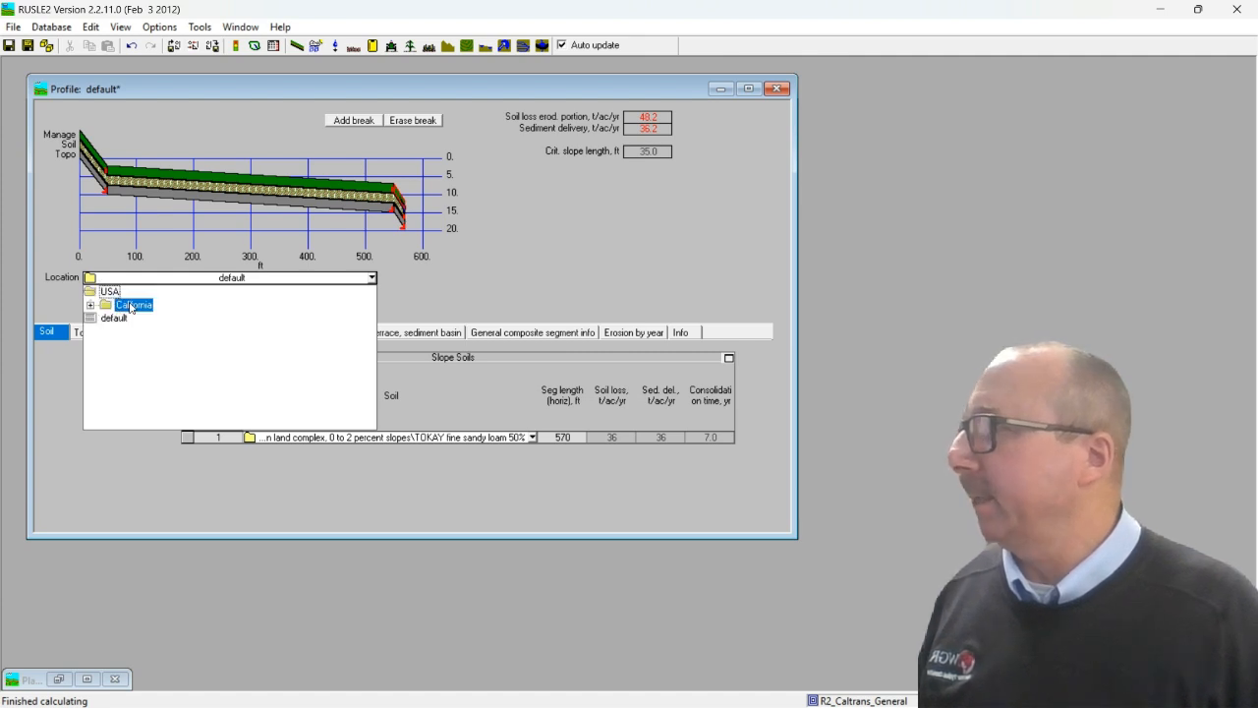
{"action": "left_click", "coordinate": [129, 307]}
{"action": "scroll", "coordinate": [167, 374], "scroll_direction": "down", "scroll_amount": 15}
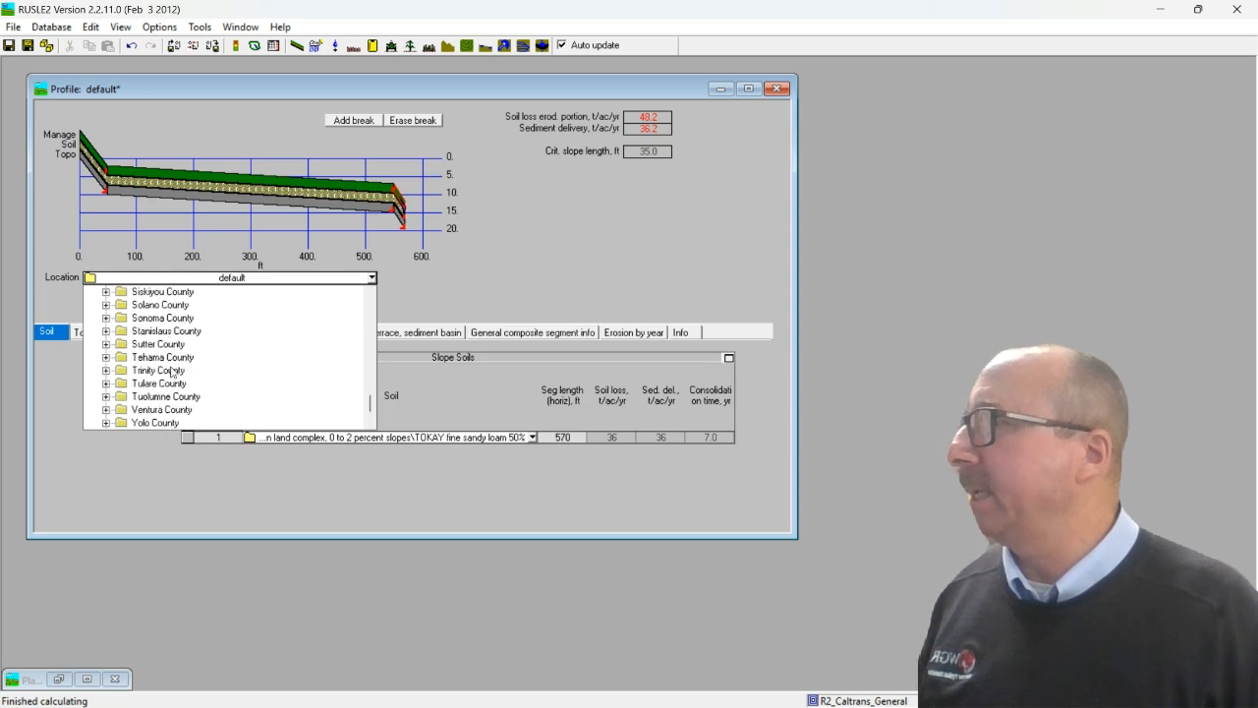
{"action": "scroll", "coordinate": [172, 371], "scroll_direction": "up", "scroll_amount": 1}
{"action": "scroll", "coordinate": [173, 366], "scroll_direction": "up", "scroll_amount": 2}
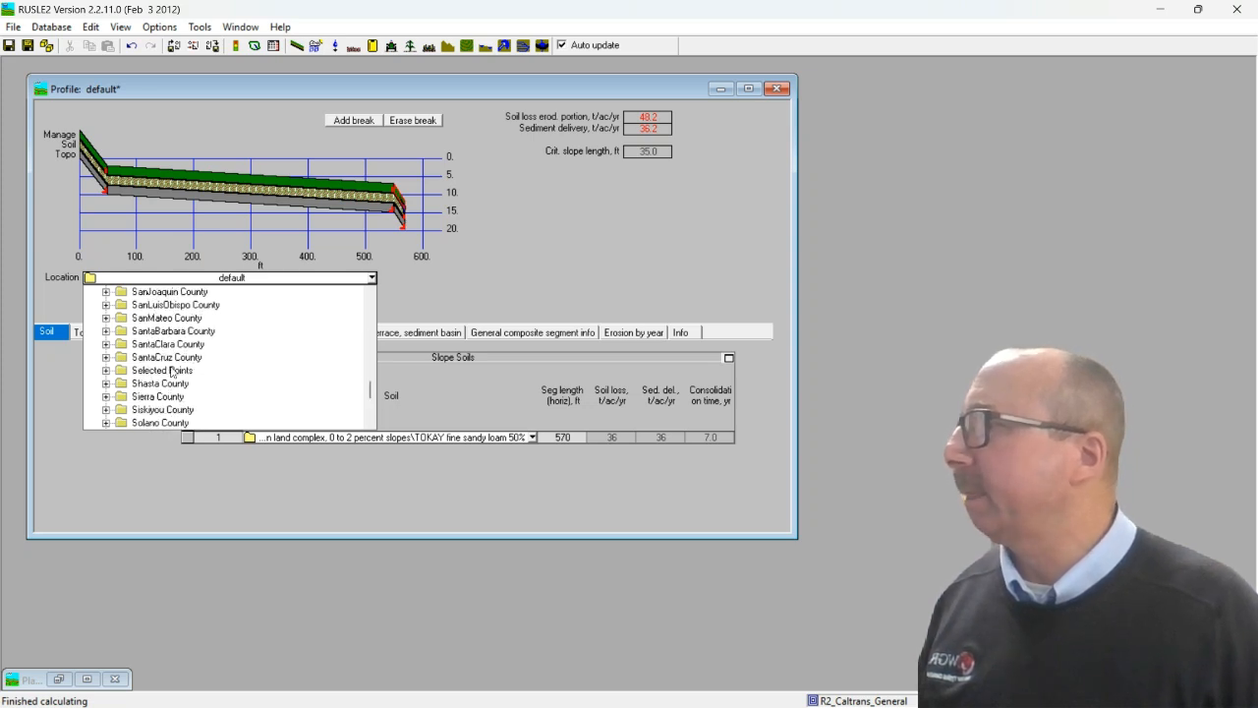
{"action": "double_click", "coordinate": [170, 293]}
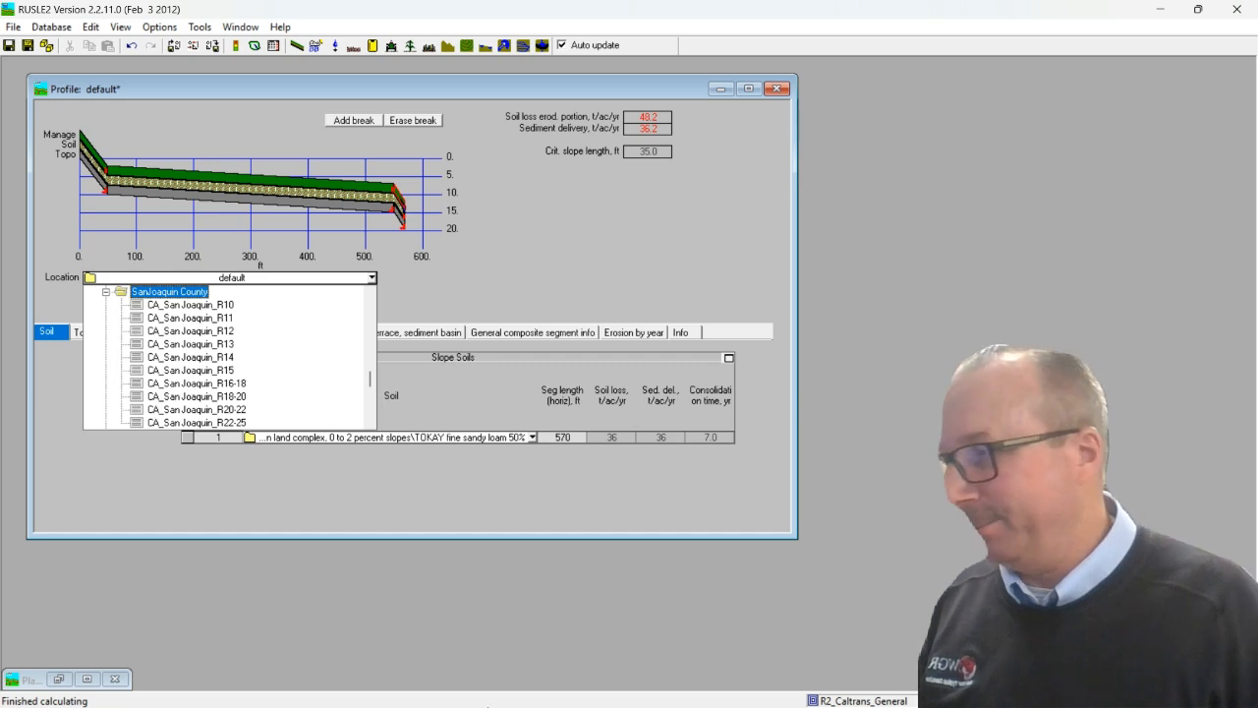
- Examine the R-value contours around San Joaquin County on the rusle_r_isoerodent map image in the photo viewer and return to RUSLE2
{"action": "mouse_move", "coordinate": [462, 703]}
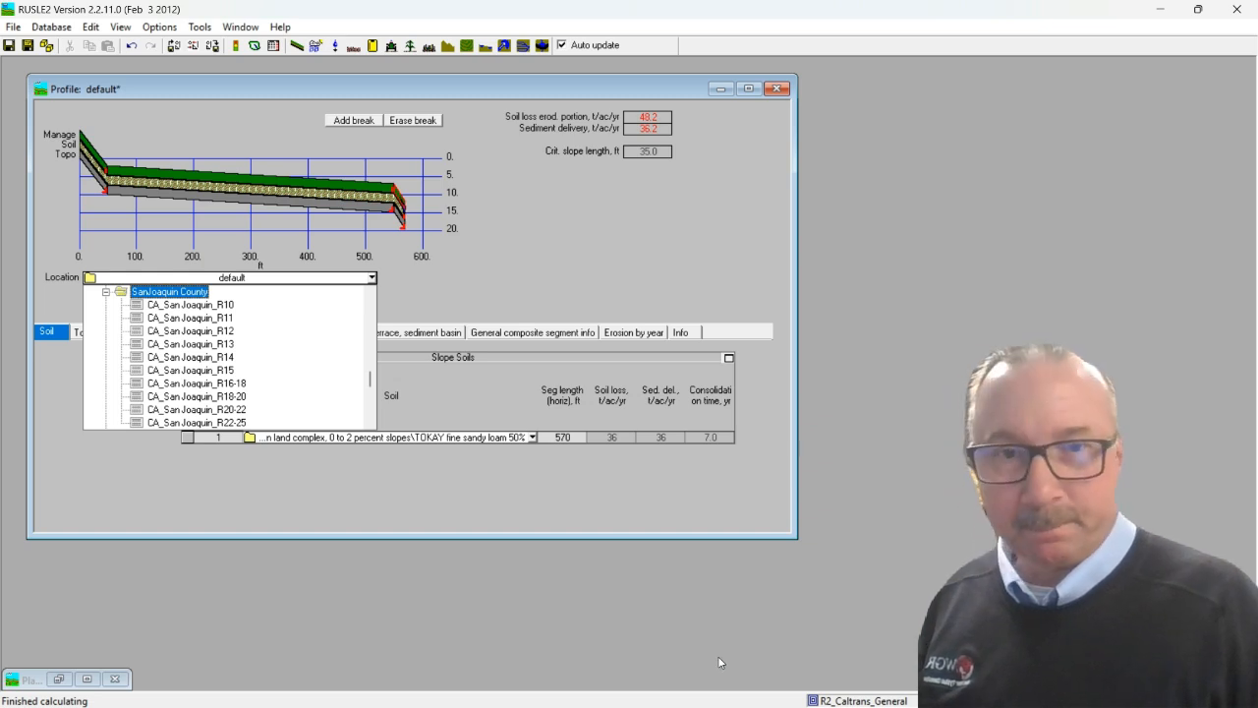
{"action": "mouse_move", "coordinate": [717, 703]}
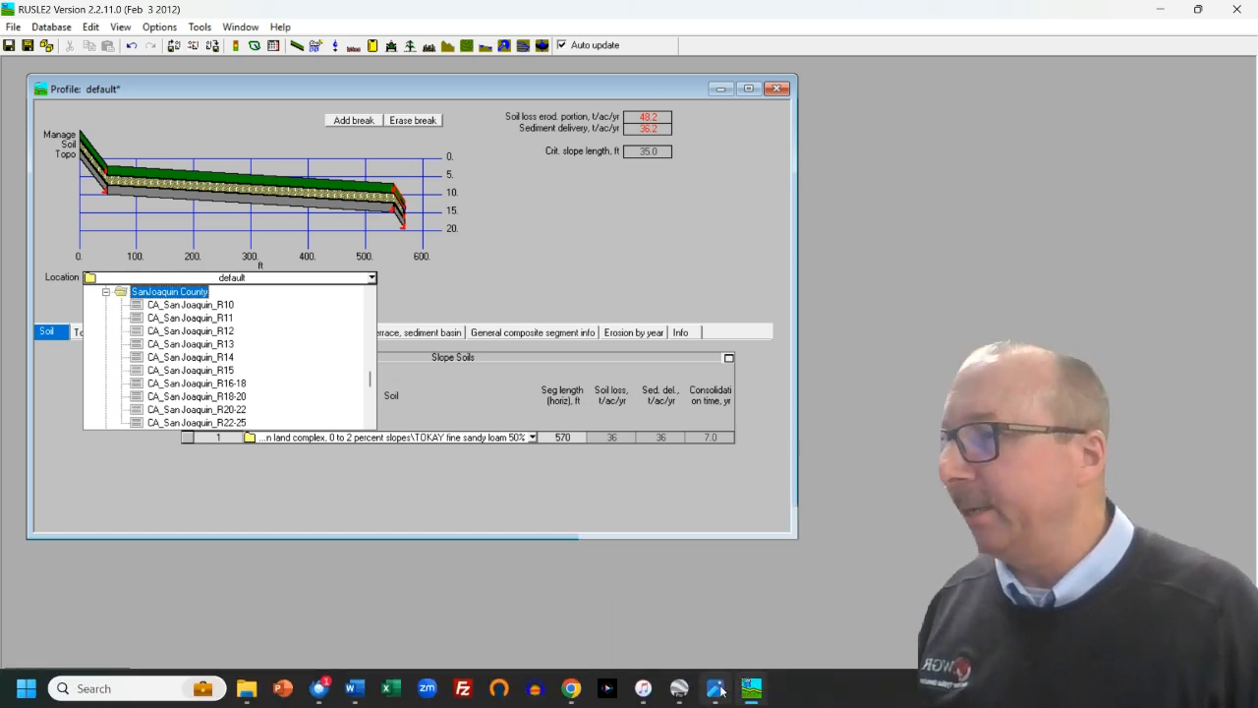
{"action": "left_click", "coordinate": [688, 608]}
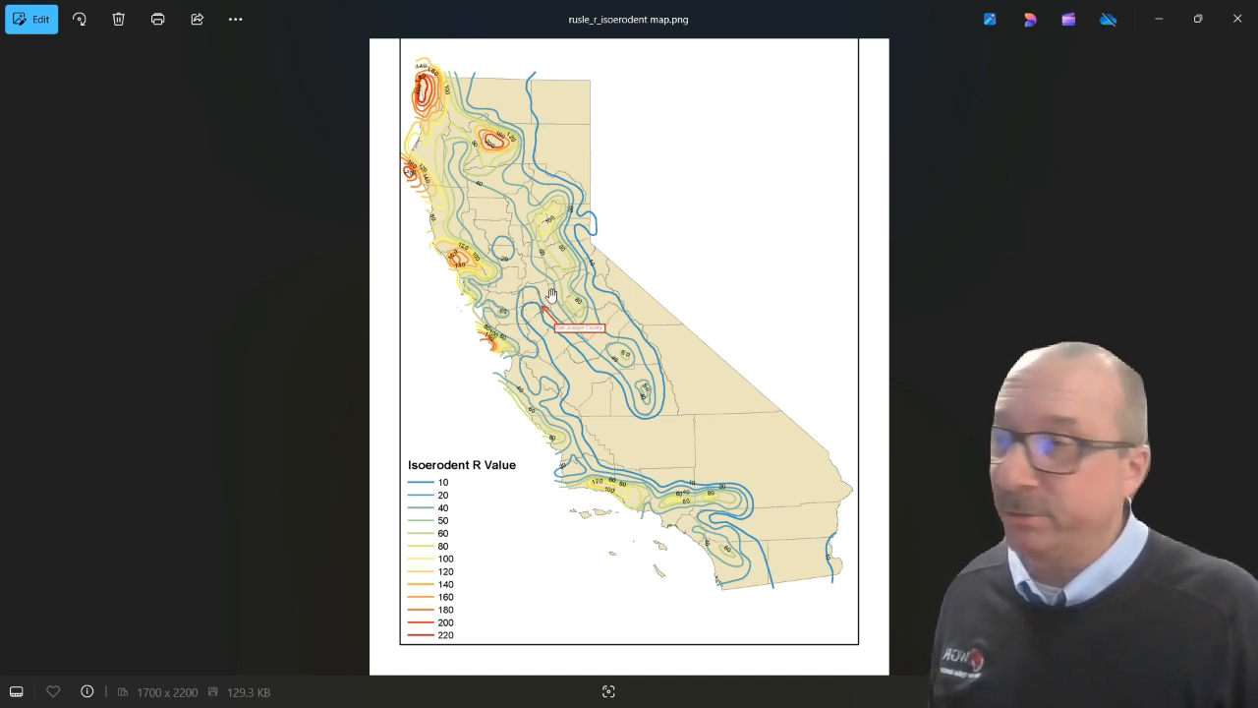
{"action": "scroll", "coordinate": [541, 302], "scroll_direction": "up", "scroll_amount": 4}
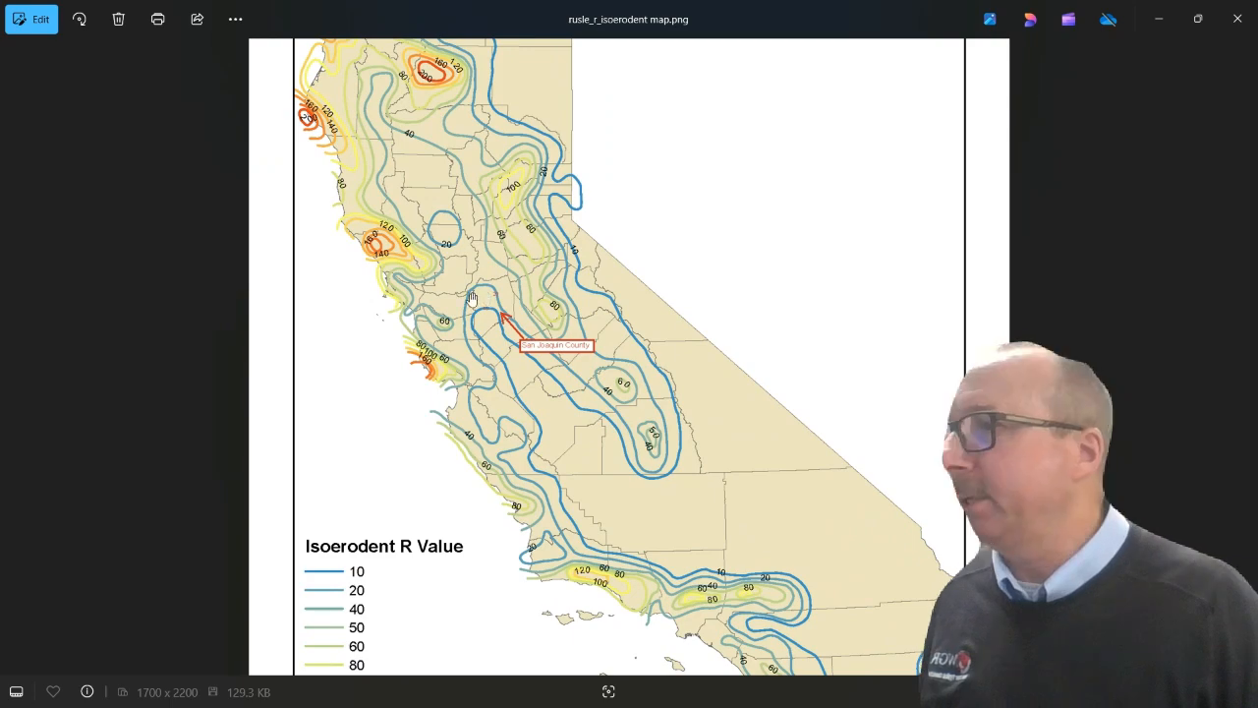
{"action": "scroll", "coordinate": [485, 298], "scroll_direction": "up", "scroll_amount": 5}
{"action": "scroll", "coordinate": [373, 300], "scroll_direction": "up", "scroll_amount": 3}
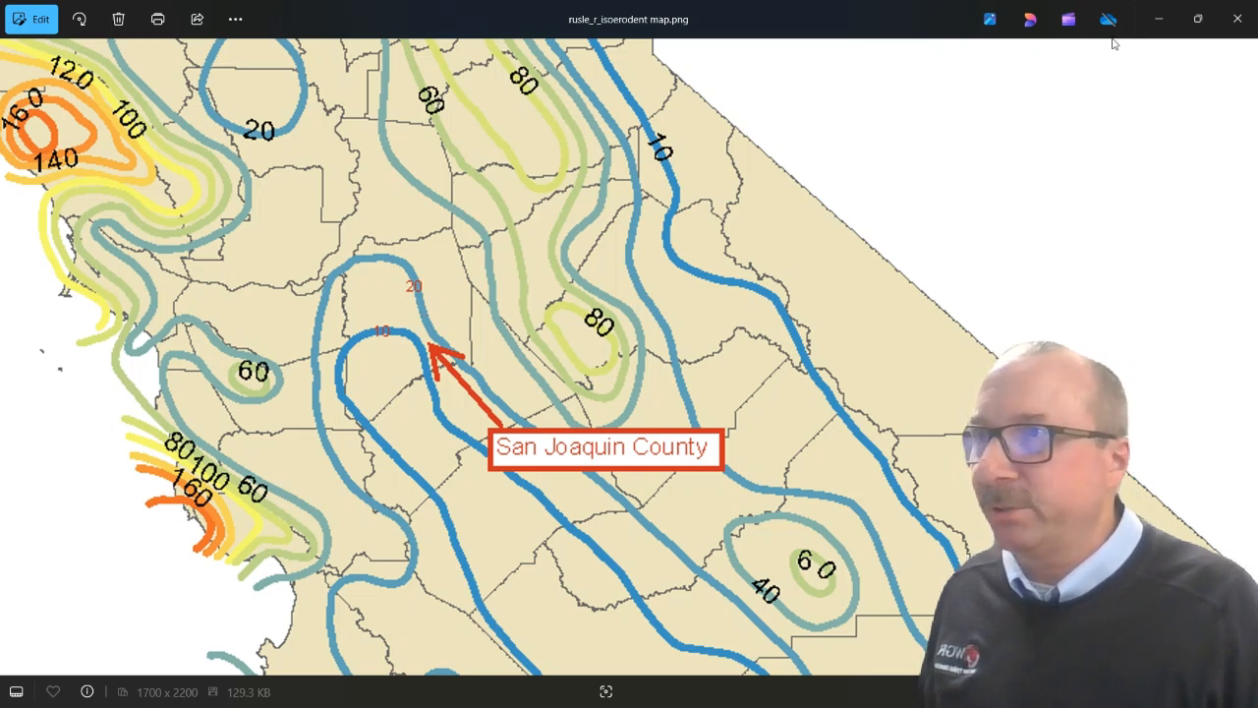
{"action": "left_click", "coordinate": [1157, 21]}
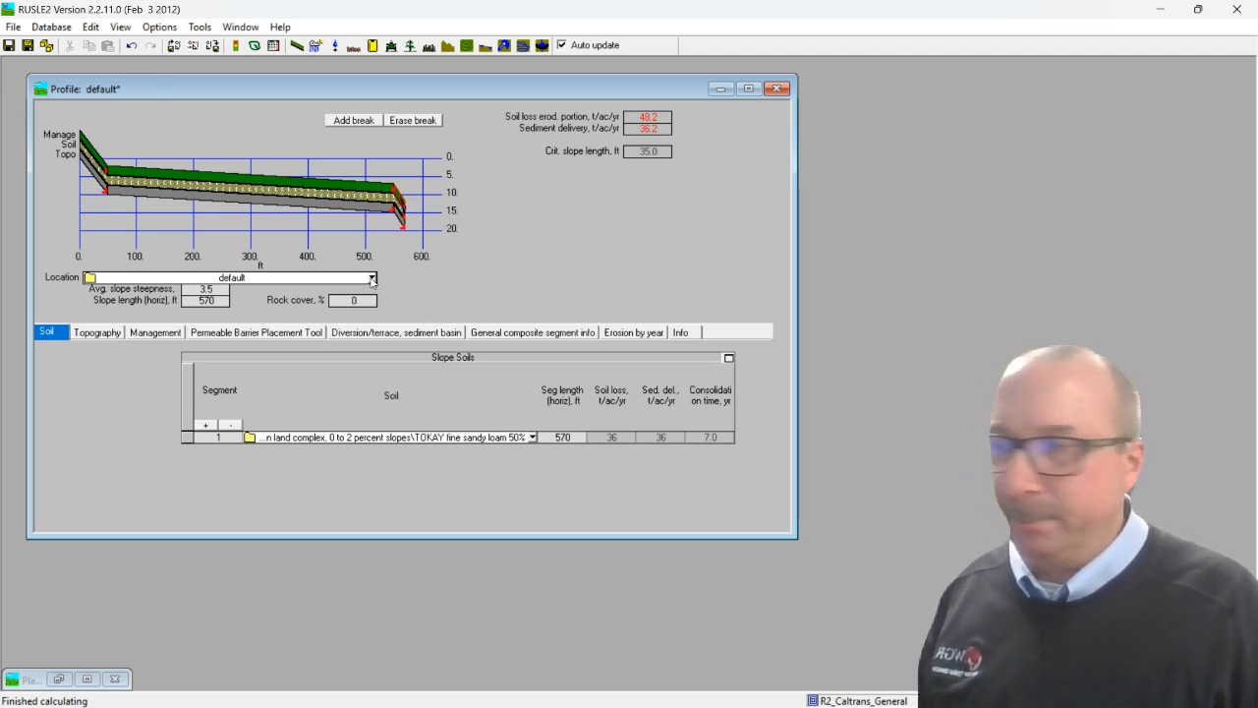
- Set the profile's location to CA_San Joaquin_R18-20 in San Joaquin County, California, USA
{"action": "left_click", "coordinate": [372, 280]}
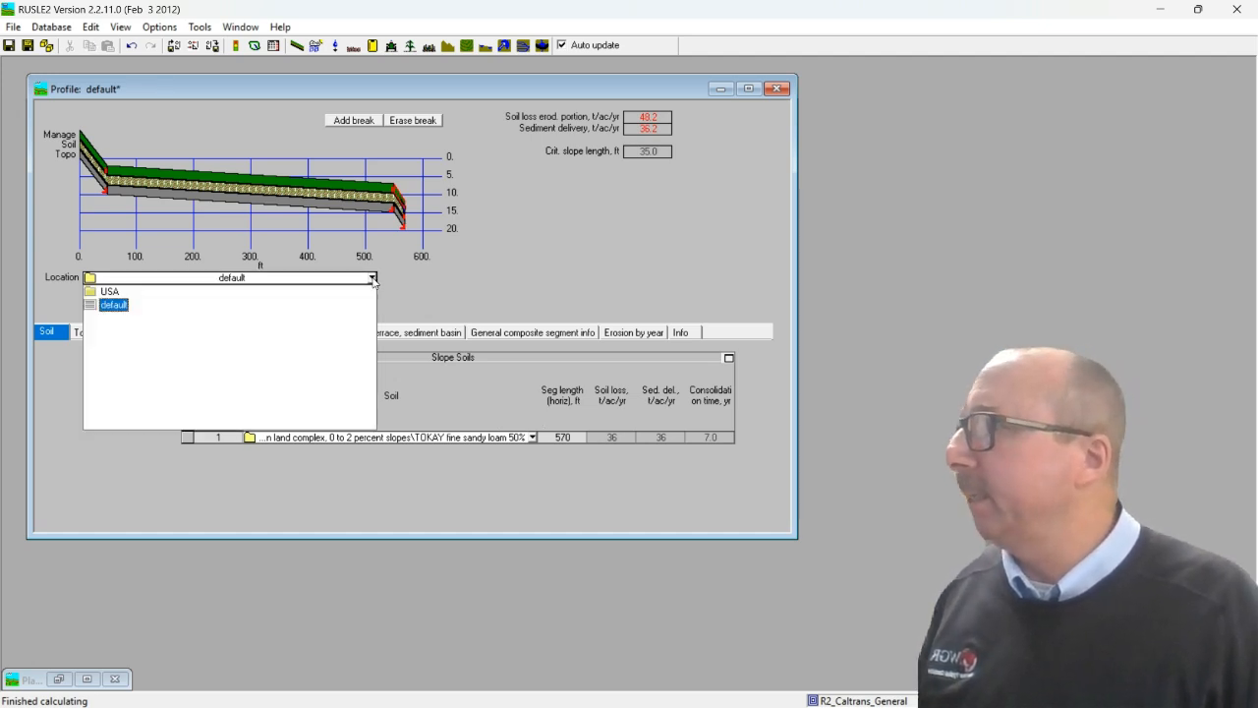
{"action": "double_click", "coordinate": [108, 292]}
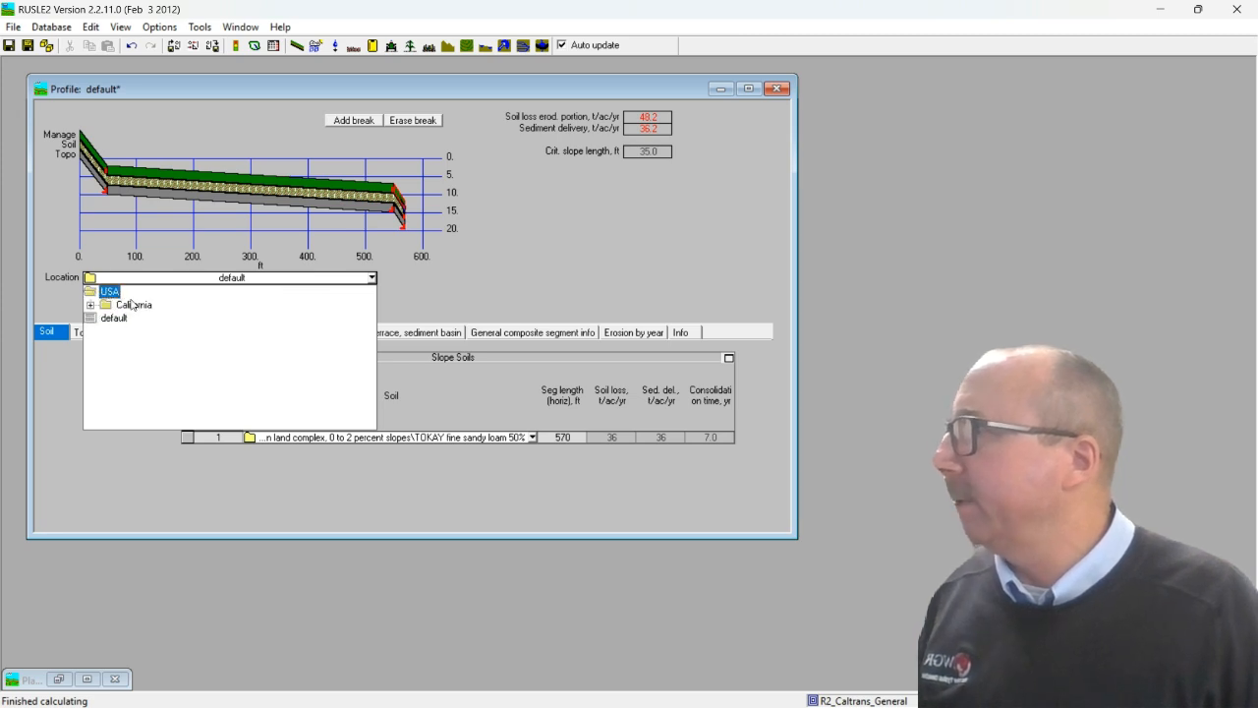
{"action": "double_click", "coordinate": [132, 304]}
{"action": "scroll", "coordinate": [165, 381], "scroll_direction": "down", "scroll_amount": 14}
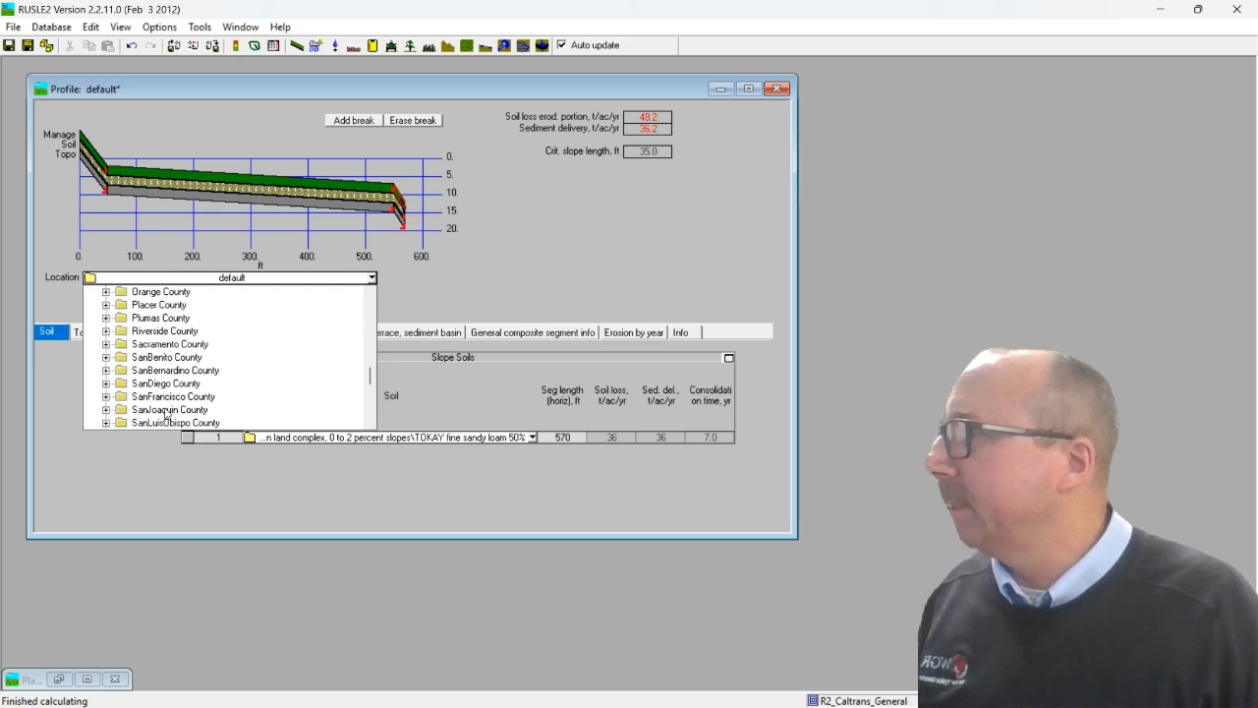
{"action": "double_click", "coordinate": [167, 411]}
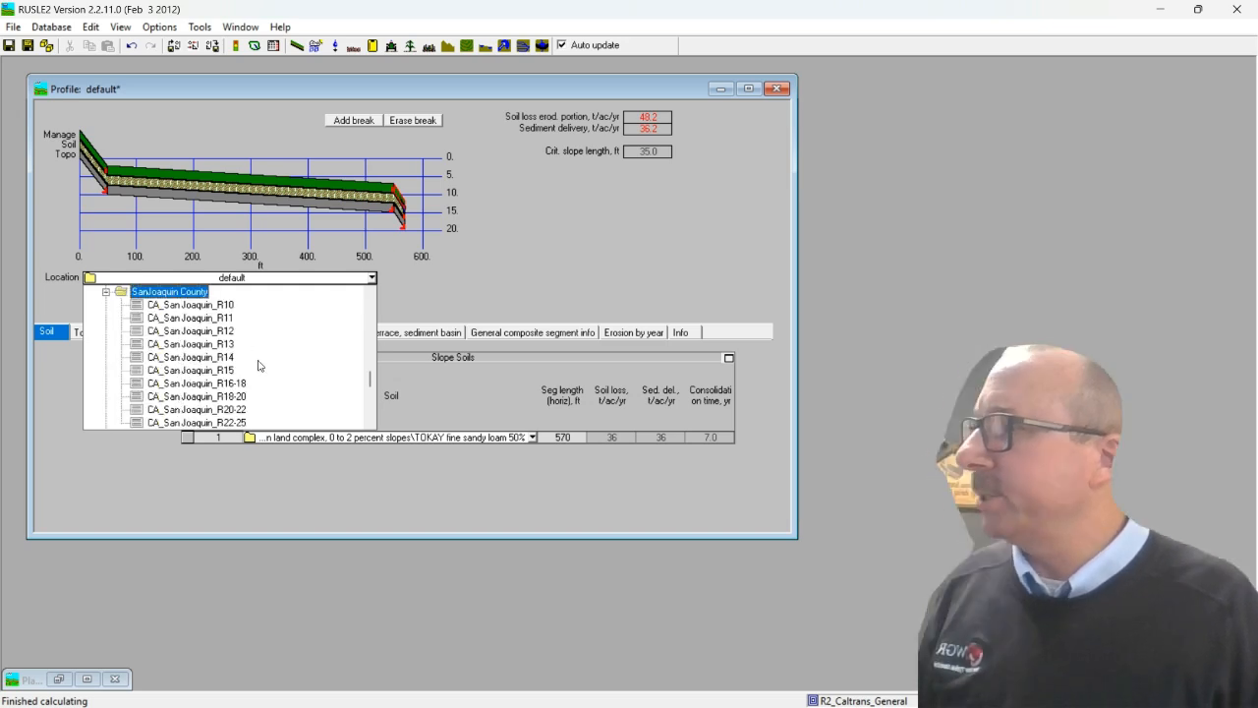
{"action": "scroll", "coordinate": [258, 388], "scroll_direction": "down", "scroll_amount": 1}
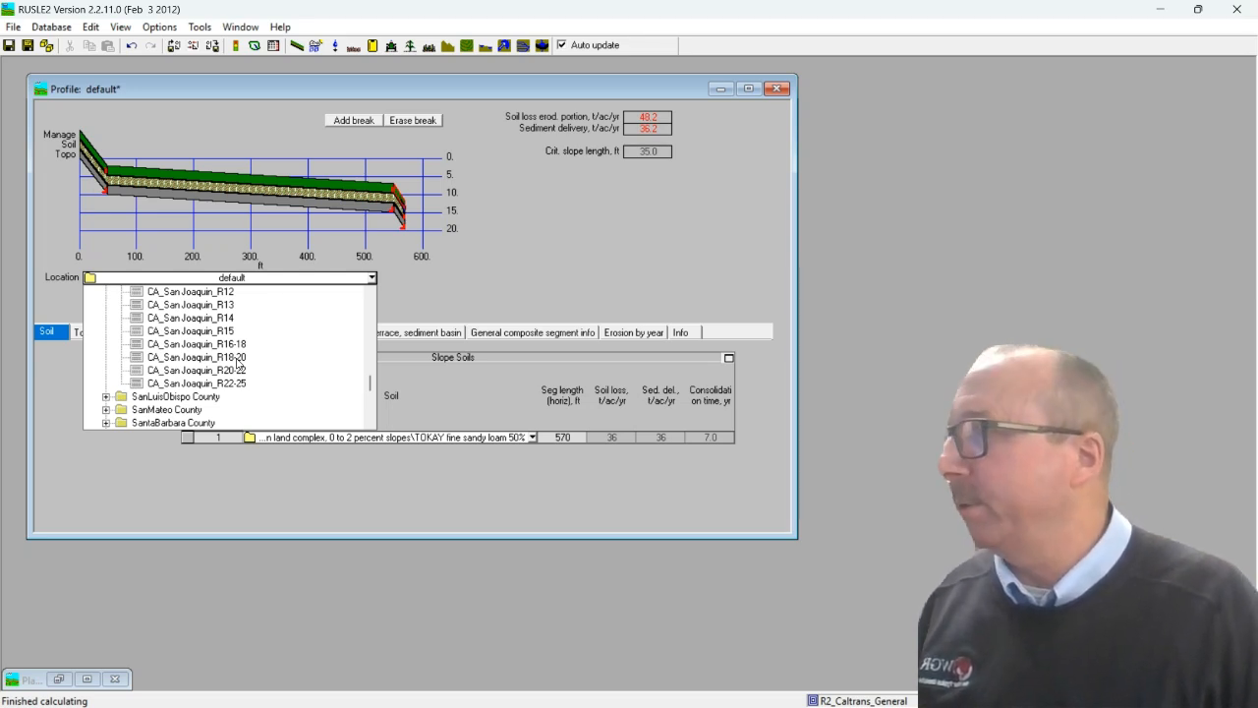
{"action": "left_click", "coordinate": [237, 358]}
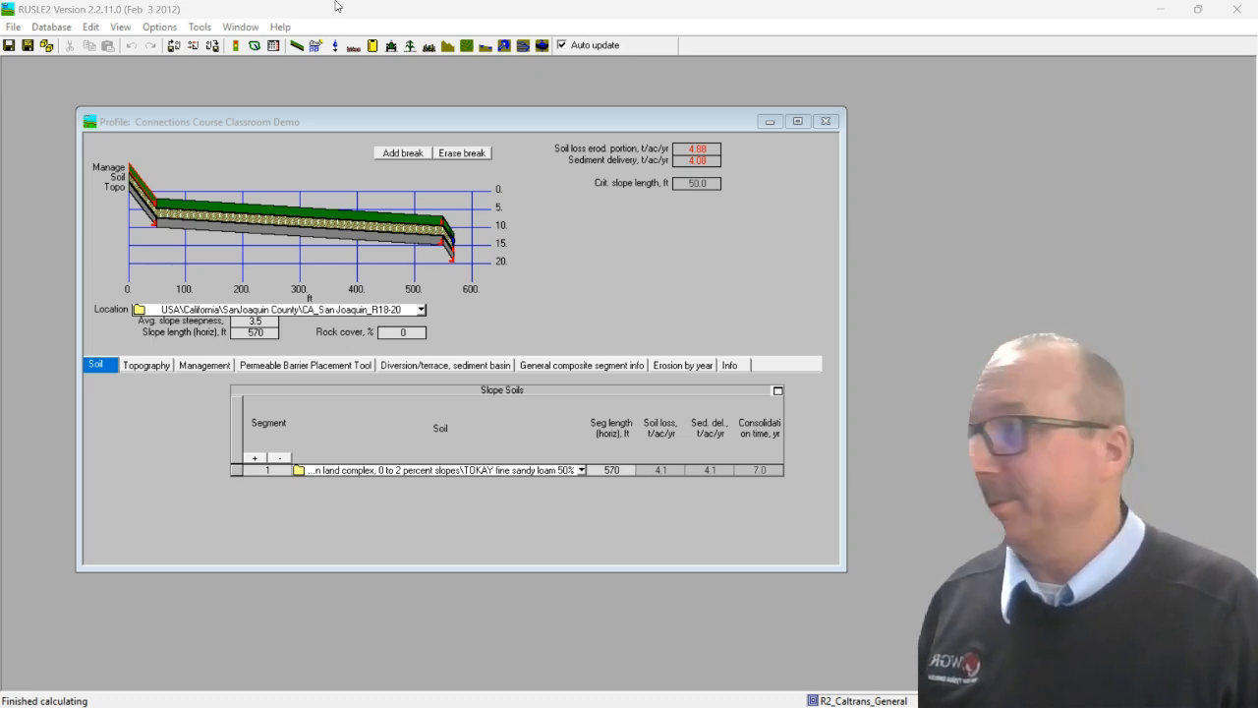
- Save the profile under the name Connections Course Classroom Demo, replacing the existing file
{"action": "left_click", "coordinate": [12, 28]}
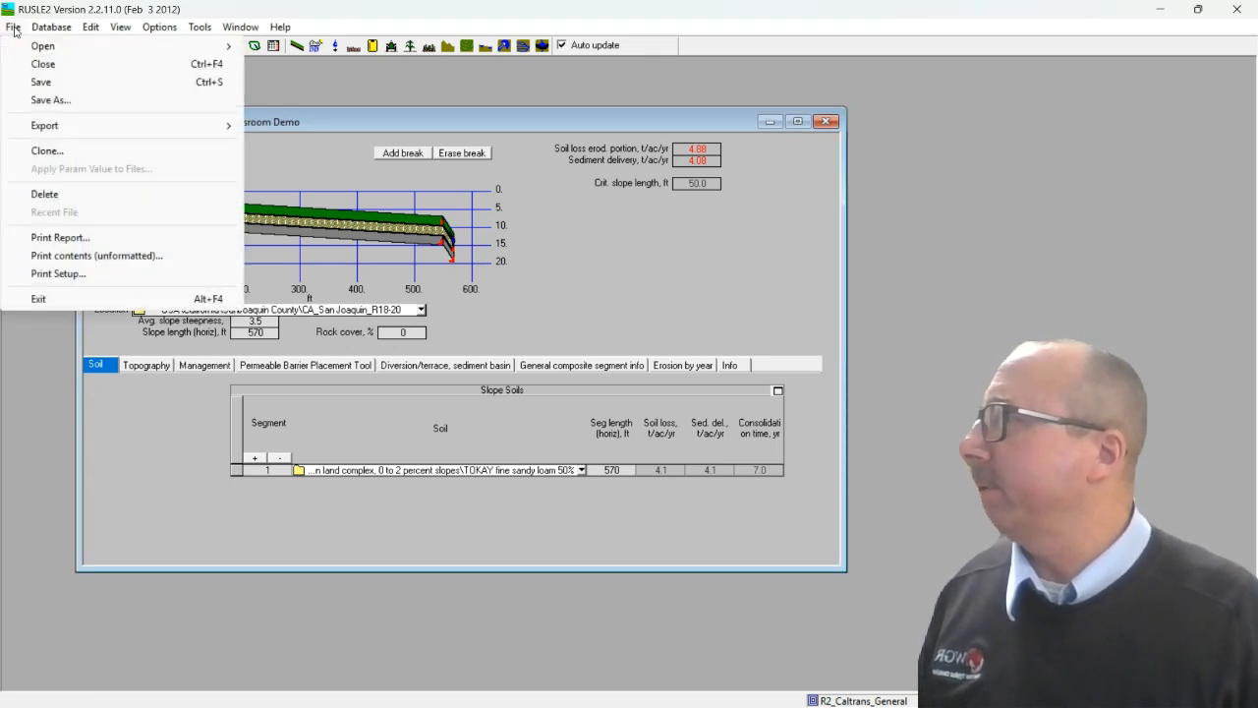
{"action": "left_click", "coordinate": [37, 99]}
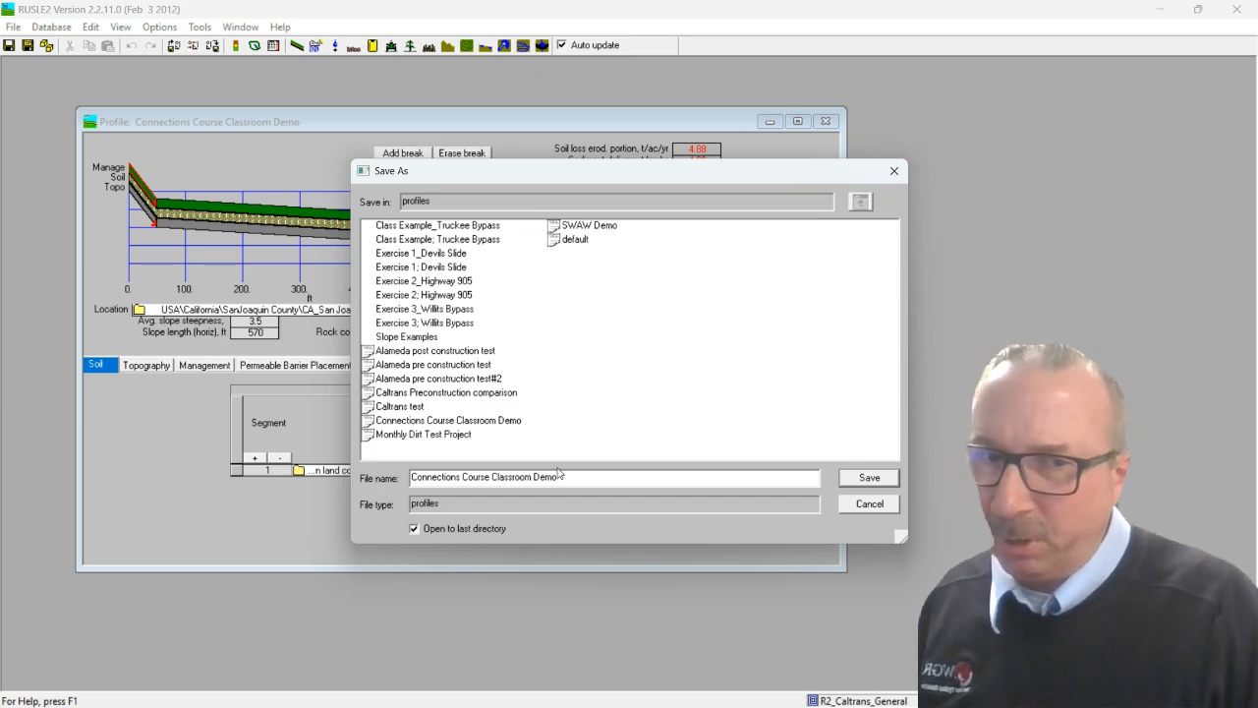
{"action": "left_click", "coordinate": [874, 481]}
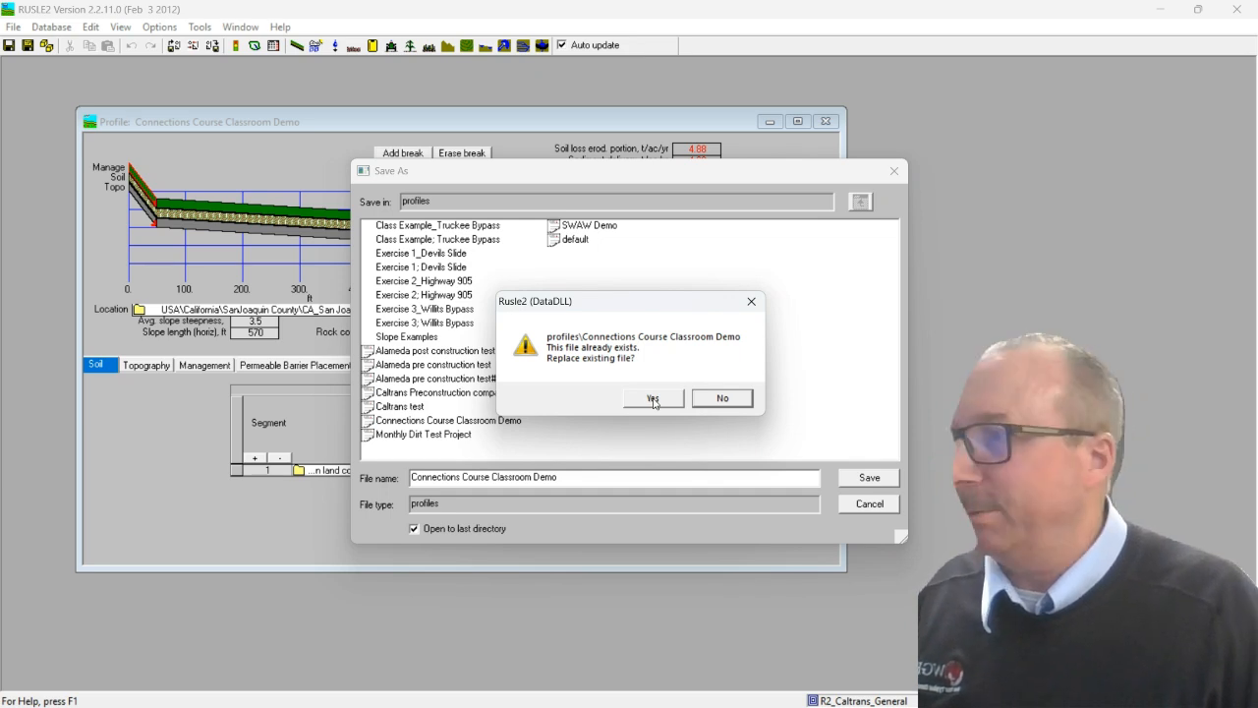
{"action": "left_click", "coordinate": [654, 399]}
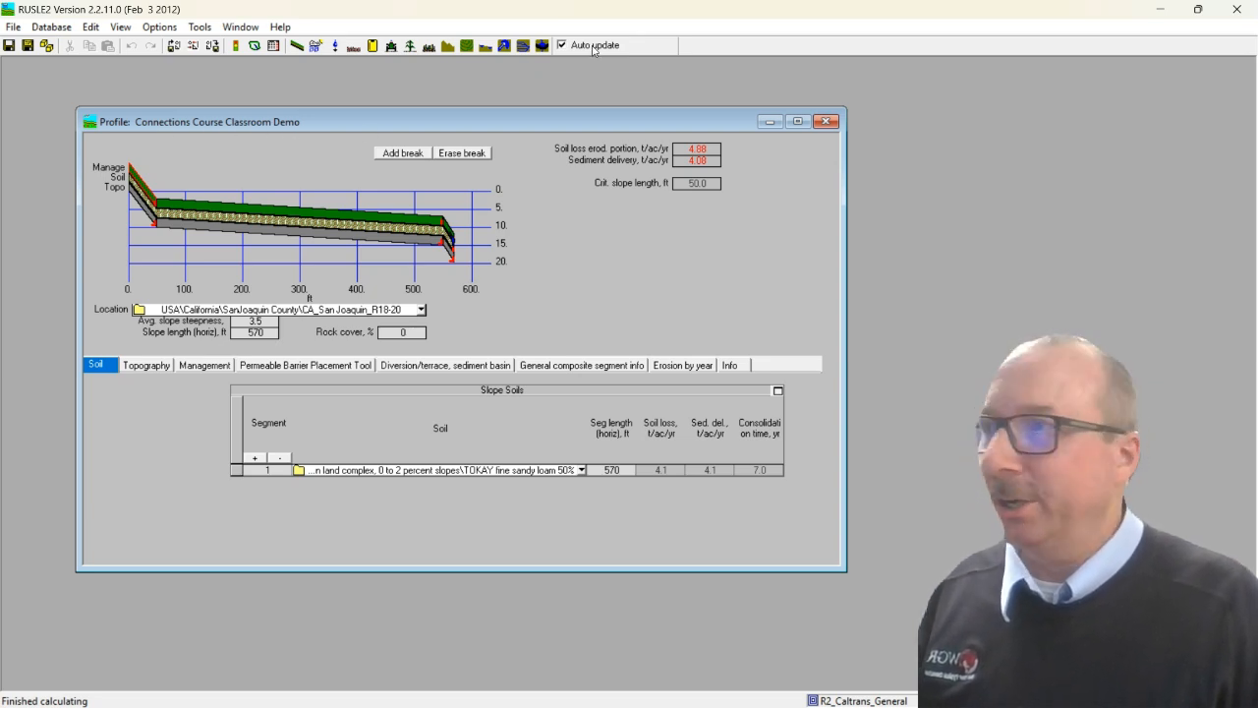
- Close the profile and restart RUSLE2 with the Rusle2 application in the Binaries folder of Caltrans-RUSLE2-03-02-2012
{"action": "left_click", "coordinate": [826, 122]}
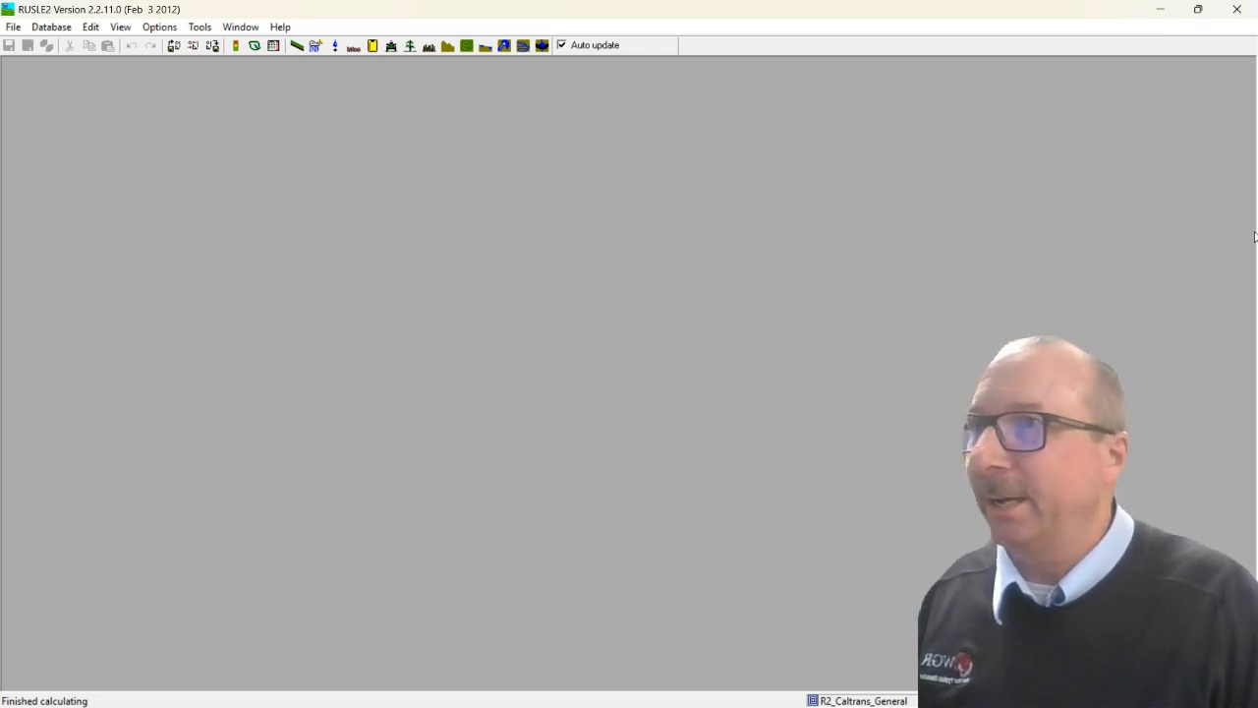
{"action": "left_click", "coordinate": [1239, 17]}
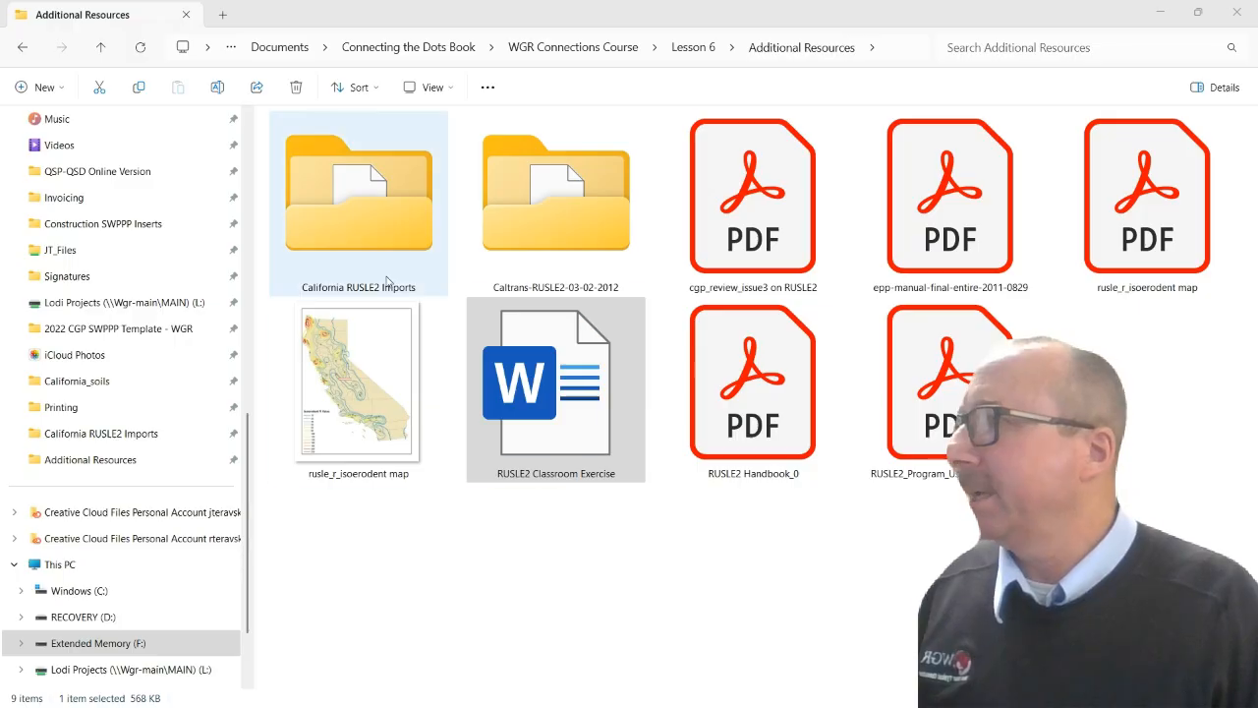
{"action": "left_click", "coordinate": [510, 233]}
{"action": "double_click", "coordinate": [509, 227]}
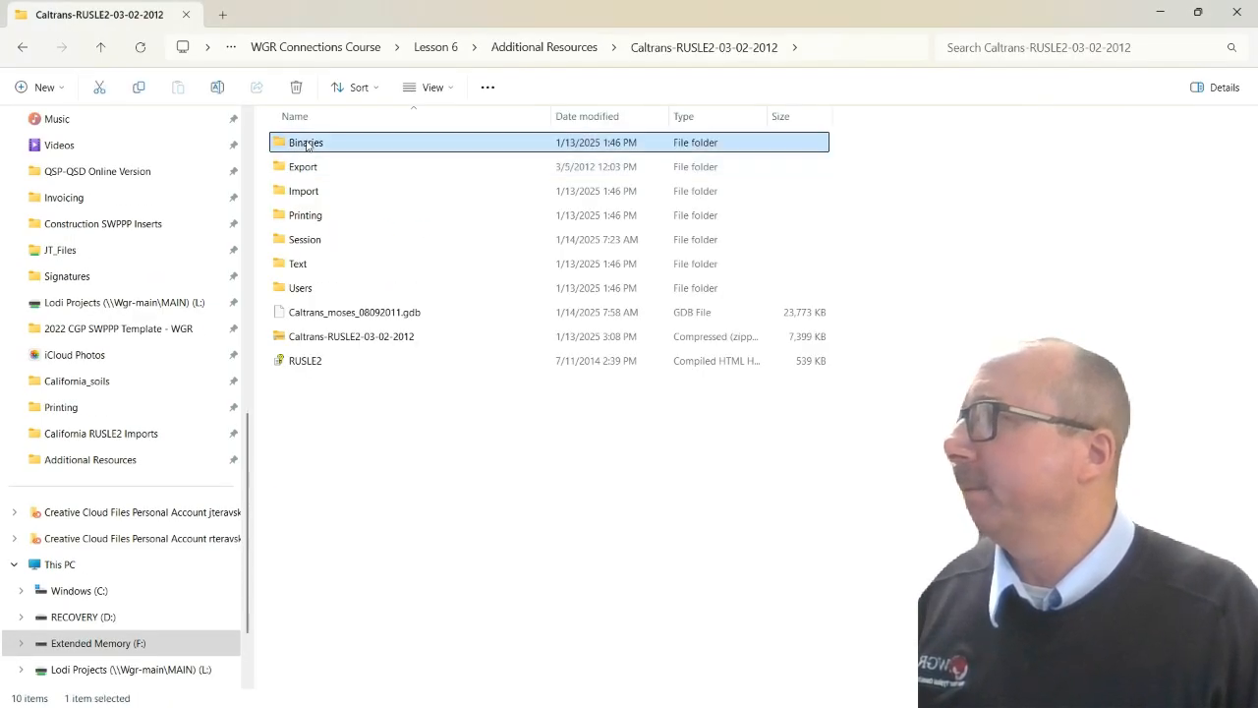
{"action": "double_click", "coordinate": [323, 141]}
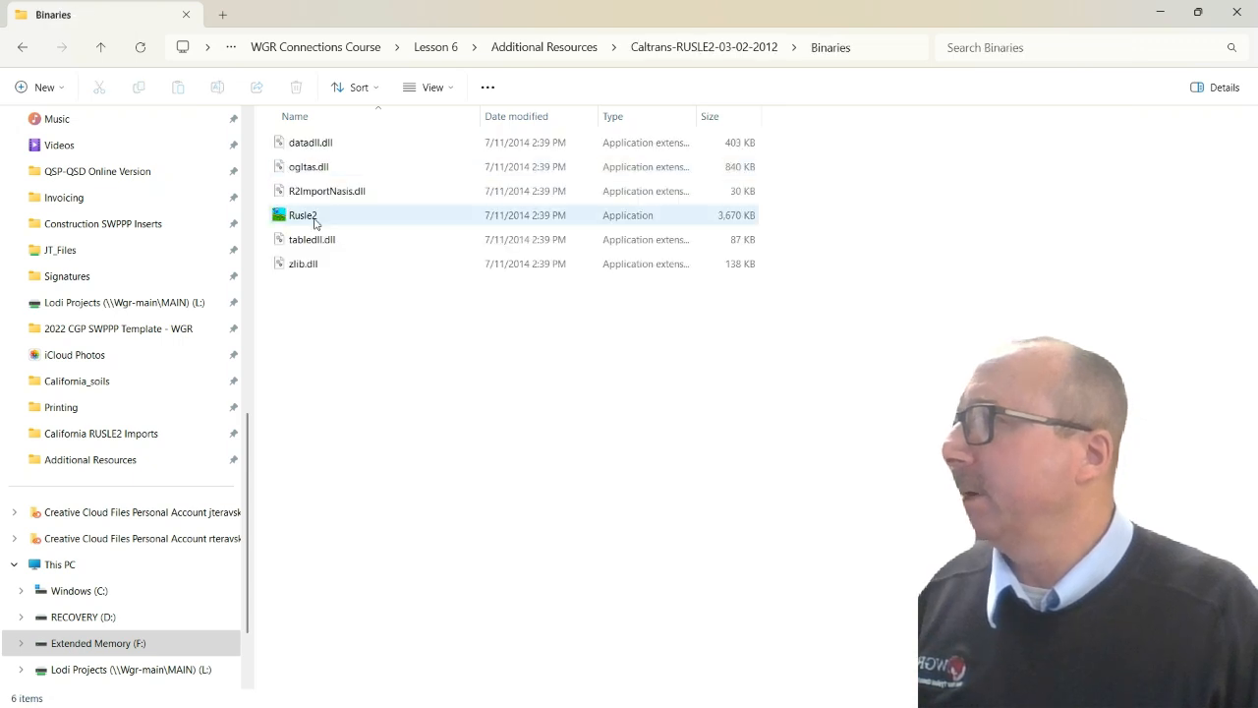
{"action": "left_click", "coordinate": [314, 221]}
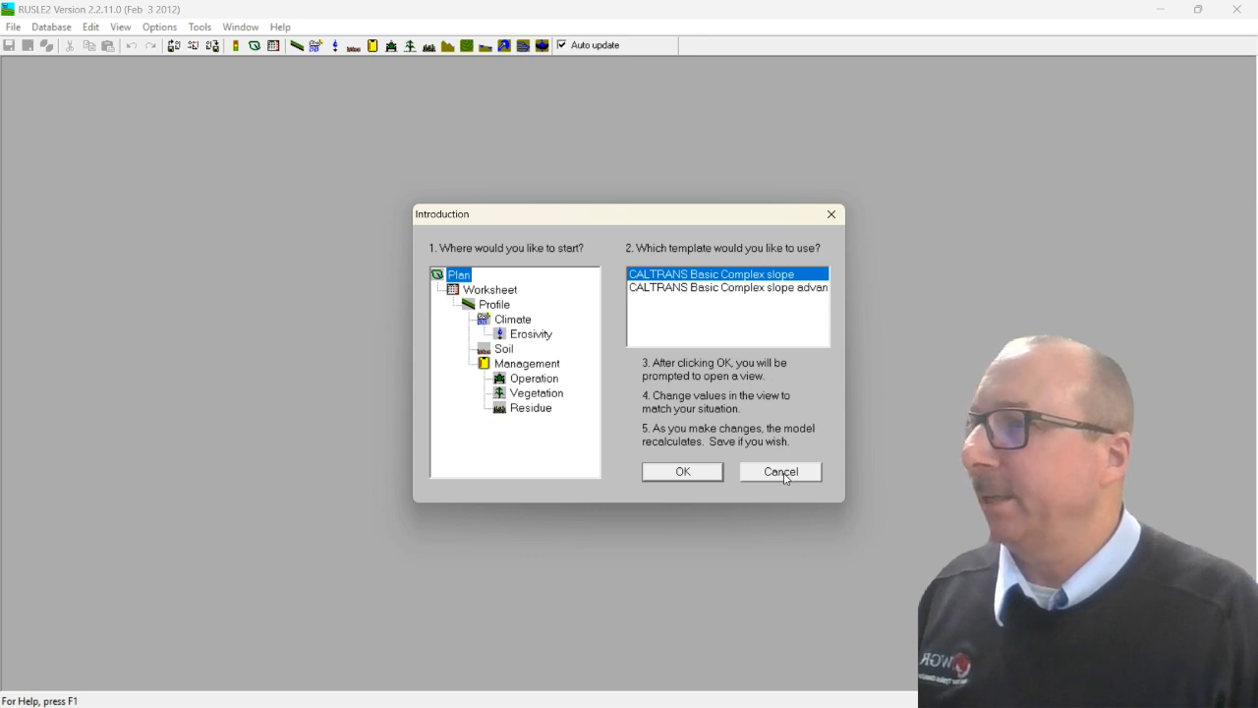
- Start from a plan with the CALTRANS Basic Complex slope template, open the default plan and minimize it
{"action": "left_click", "coordinate": [708, 474]}
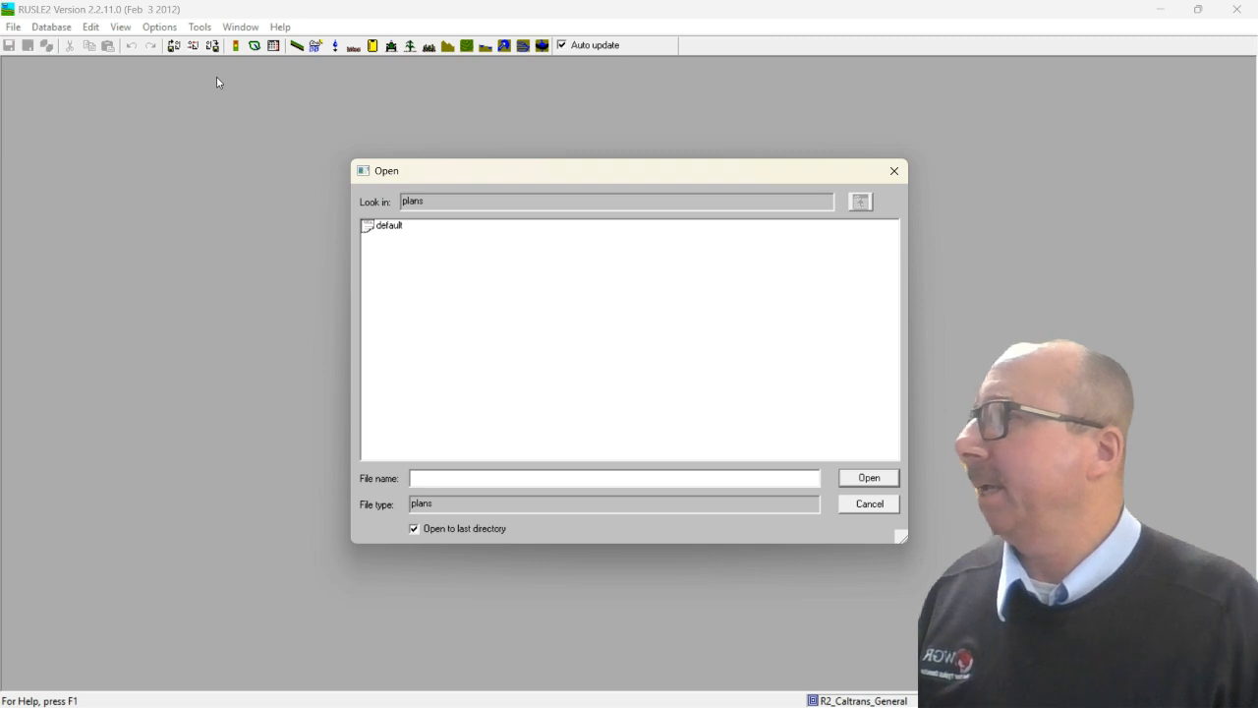
{"action": "left_click", "coordinate": [390, 226]}
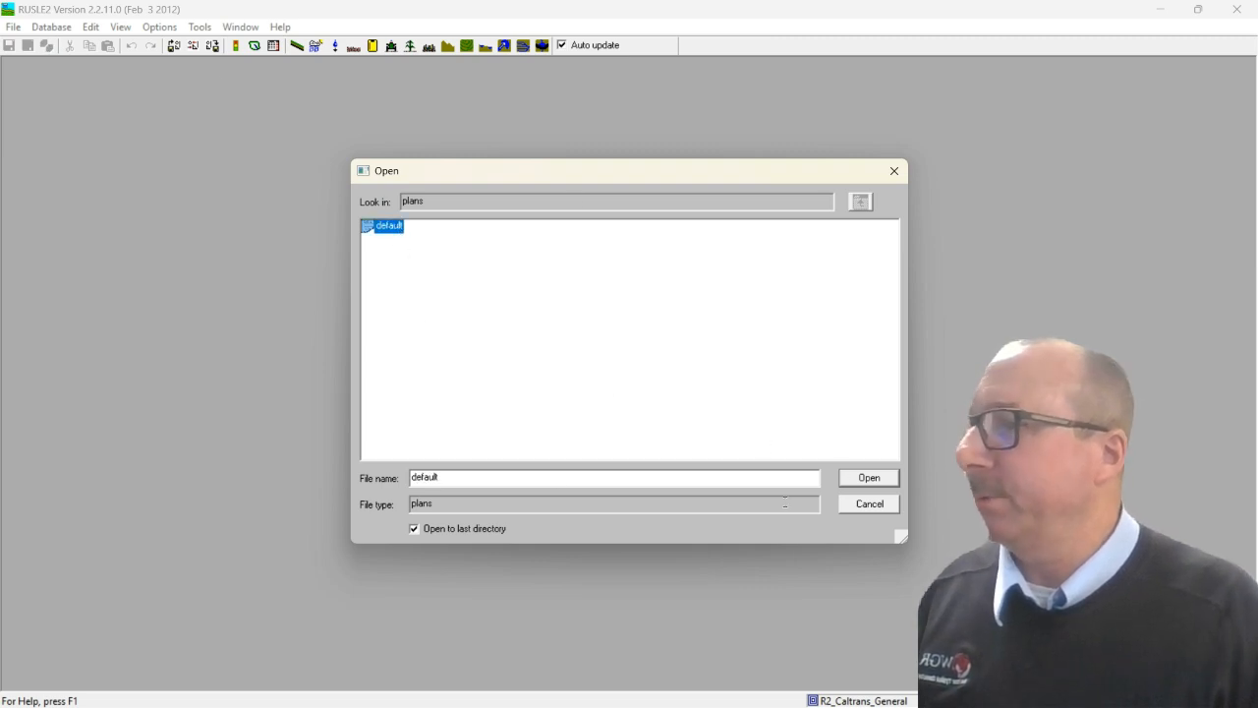
{"action": "left_click", "coordinate": [869, 478]}
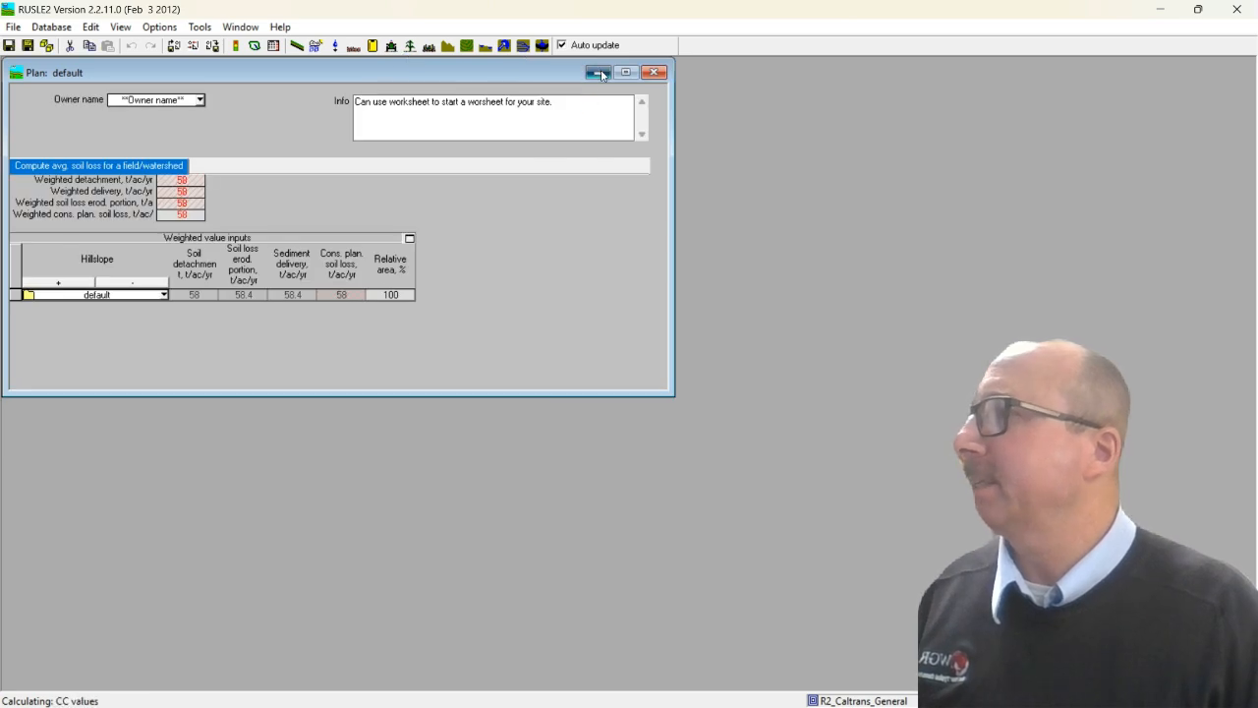
{"action": "left_click", "coordinate": [597, 72]}
- Open the saved profile Connections Course Classroom Demo
{"action": "left_click", "coordinate": [14, 27]}
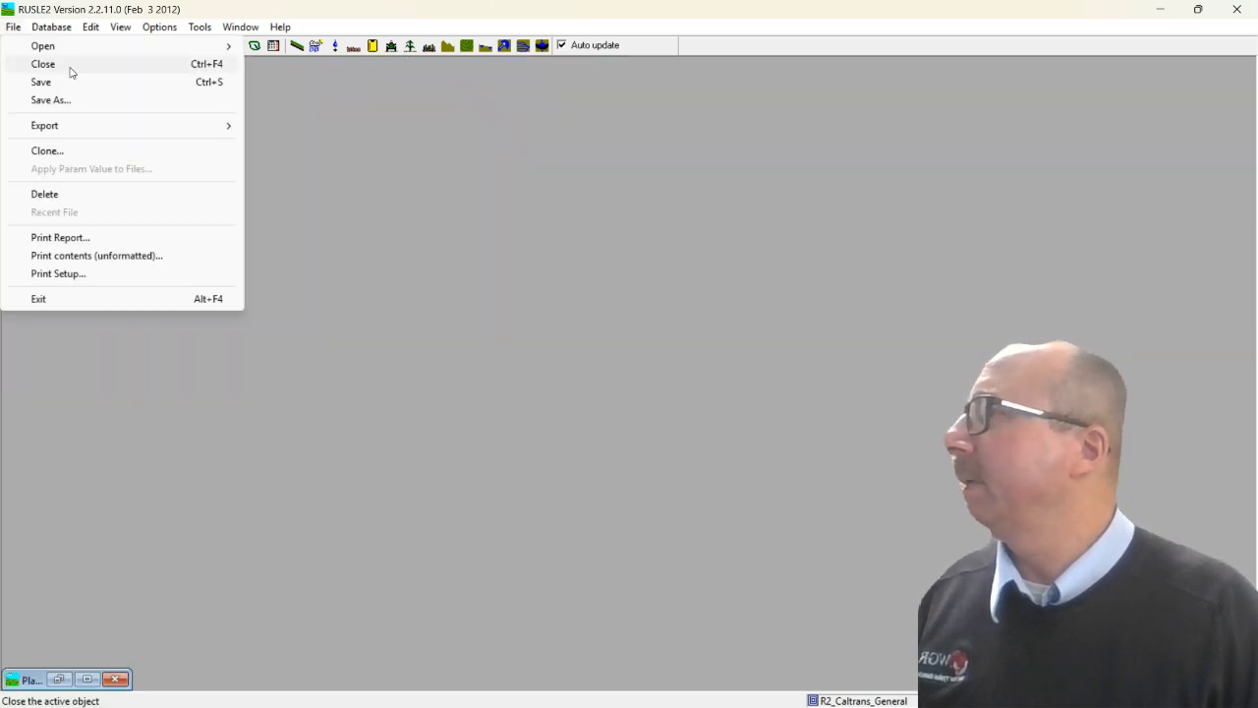
{"action": "mouse_move", "coordinate": [180, 49]}
{"action": "left_click", "coordinate": [290, 135]}
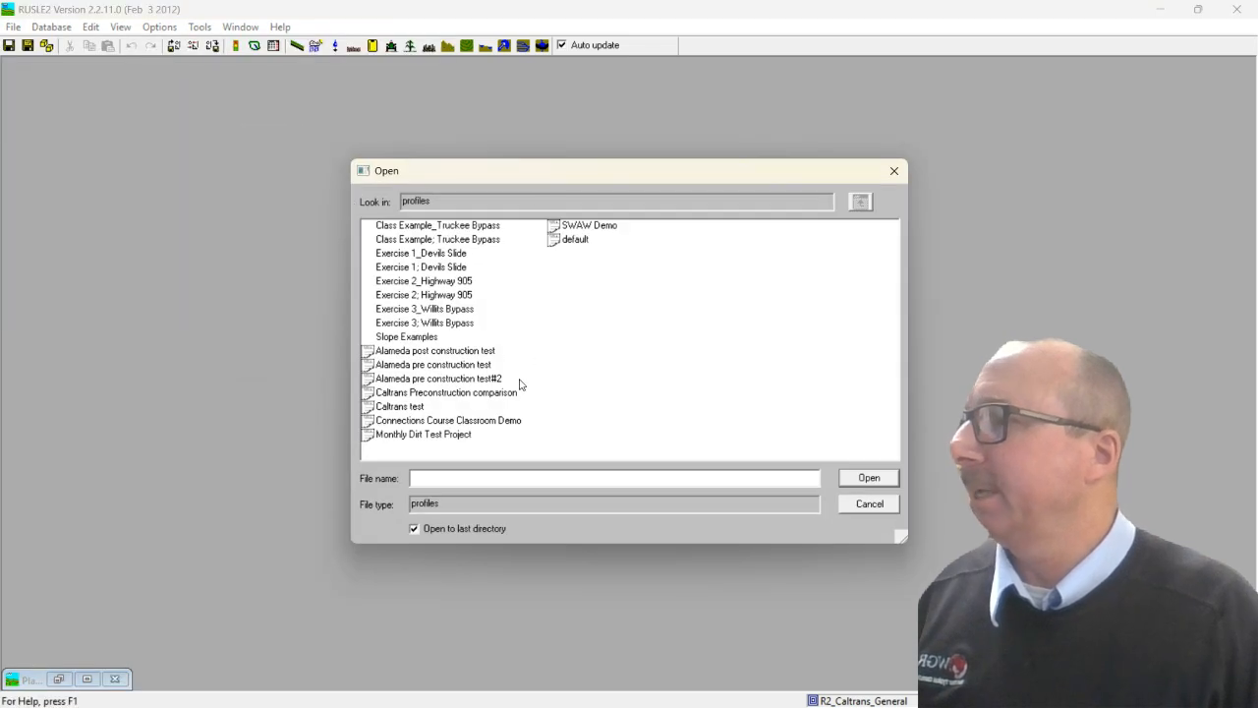
{"action": "left_click", "coordinate": [448, 419]}
{"action": "left_click", "coordinate": [869, 477]}
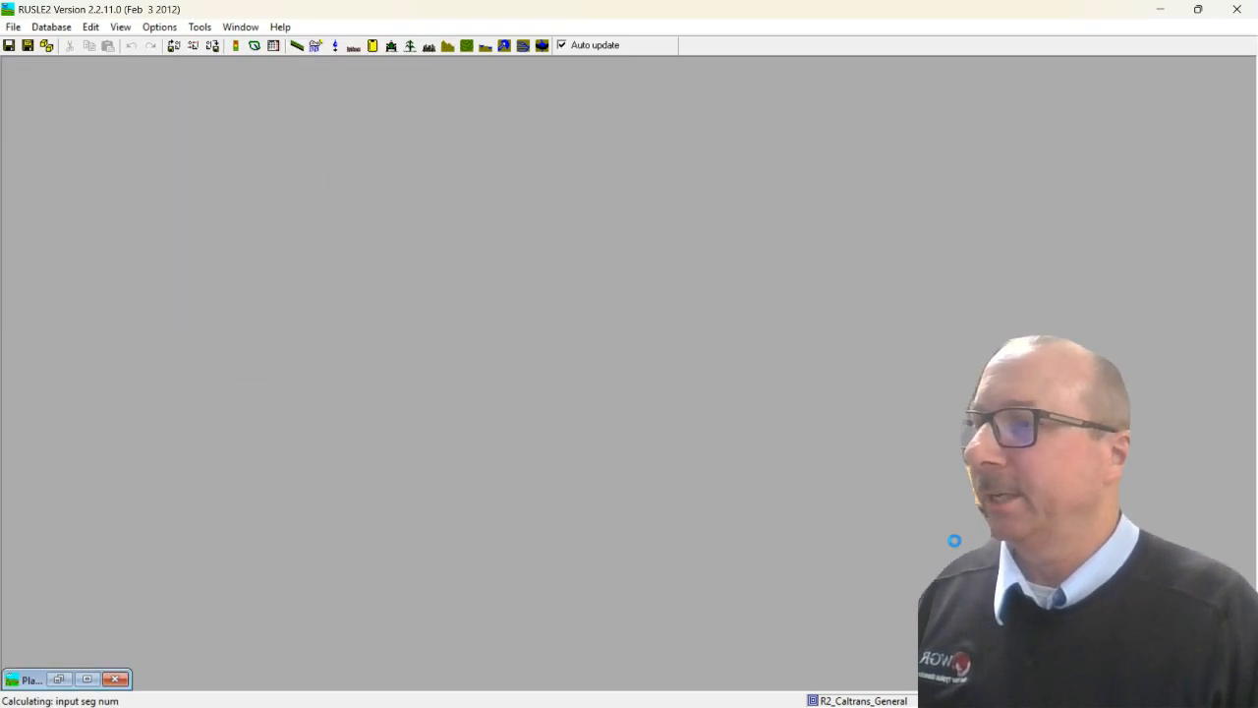